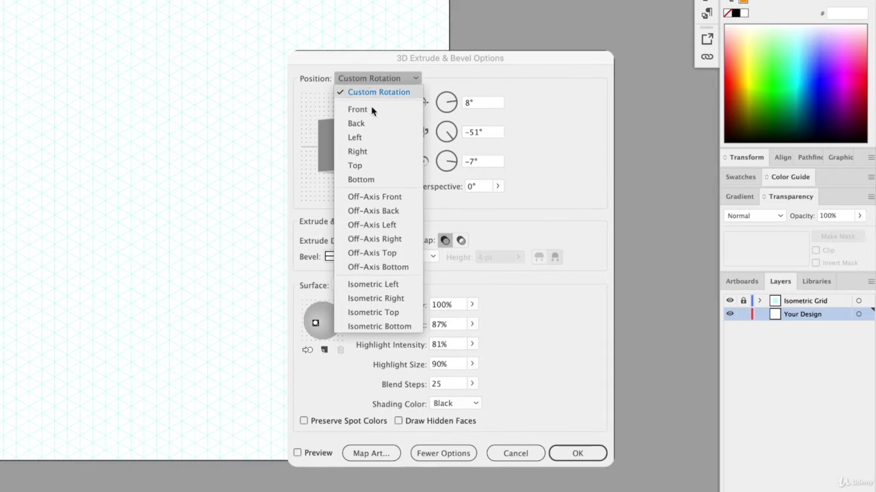
Step: Set the 3D extrusion's position to Isometric Left, move its light source slightly upward, and adjust the extrude depth
{"action": "left_click", "coordinate": [375, 285]}
{"action": "mouse_move", "coordinate": [312, 325]}
{"action": "left_mouse_down"}
{"action": "mouse_move", "coordinate": [332, 307]}
{"action": "mouse_move", "coordinate": [324, 318]}
{"action": "mouse_move", "coordinate": [318, 314]}
{"action": "left_mouse_up"}
{"action": "left_click", "coordinate": [405, 241]}
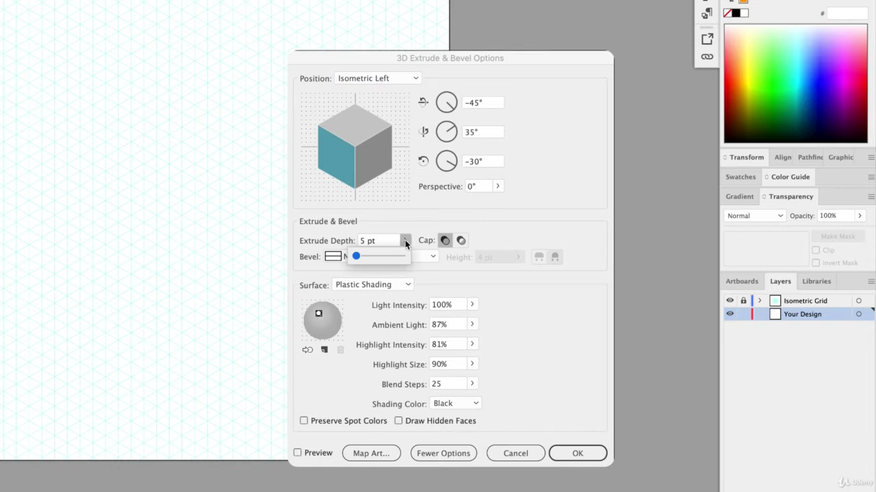
{"action": "left_click_drag", "start_coordinate": [358, 256], "coordinate": [359, 257]}
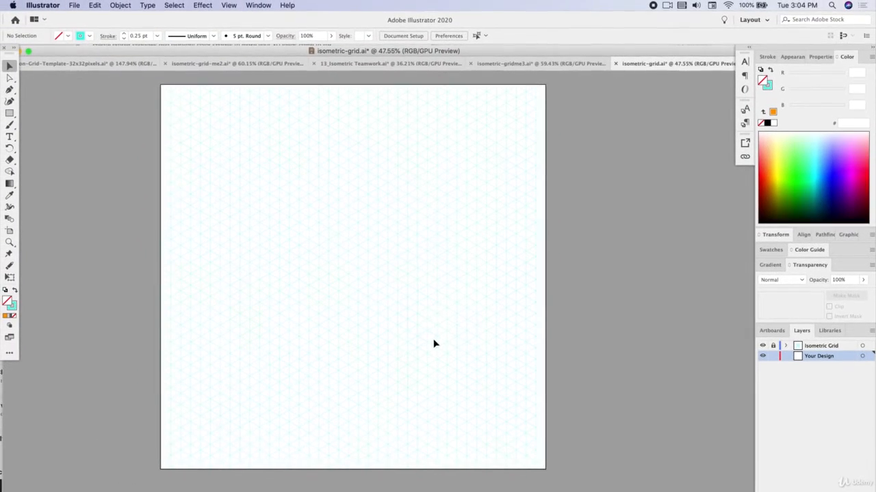
Step: Select the Pen tool and turn on Smart Guides for drawing along the isometric grid
{"action": "scroll", "coordinate": [315, 318], "scroll_direction": "up", "scroll_amount": 3}
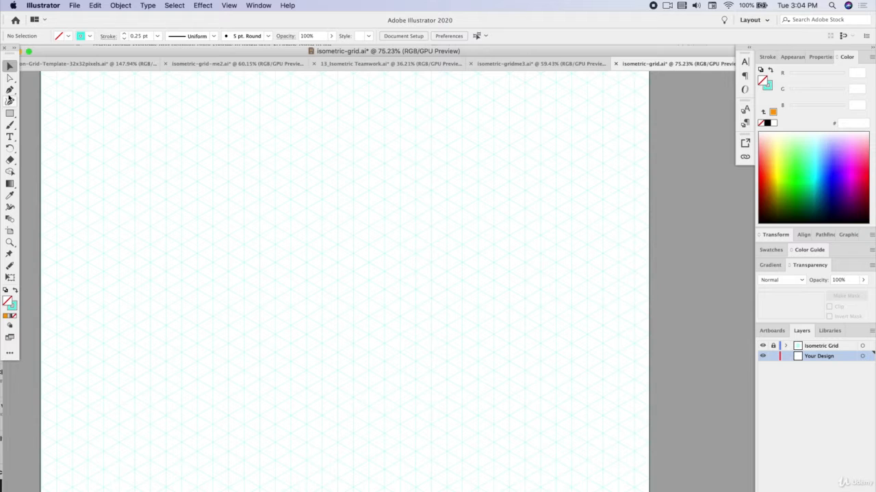
{"action": "left_click_drag", "start_coordinate": [9, 90], "coordinate": [39, 92]}
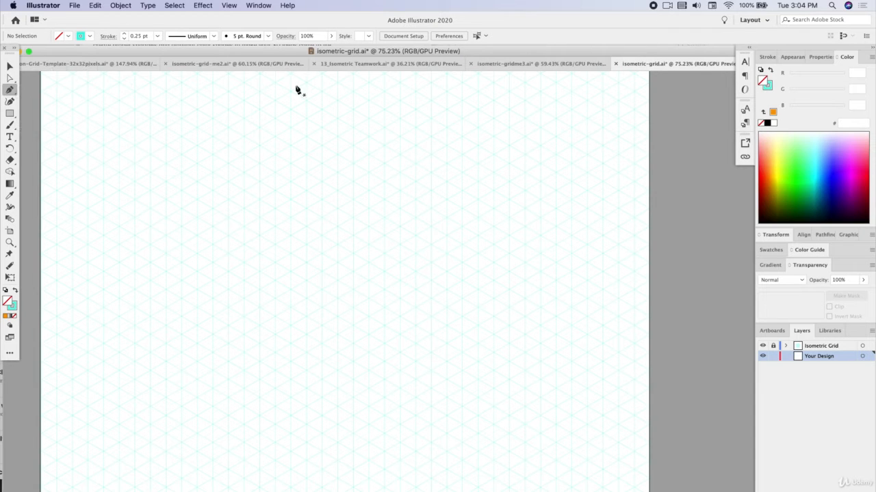
{"action": "left_click", "coordinate": [228, 5]}
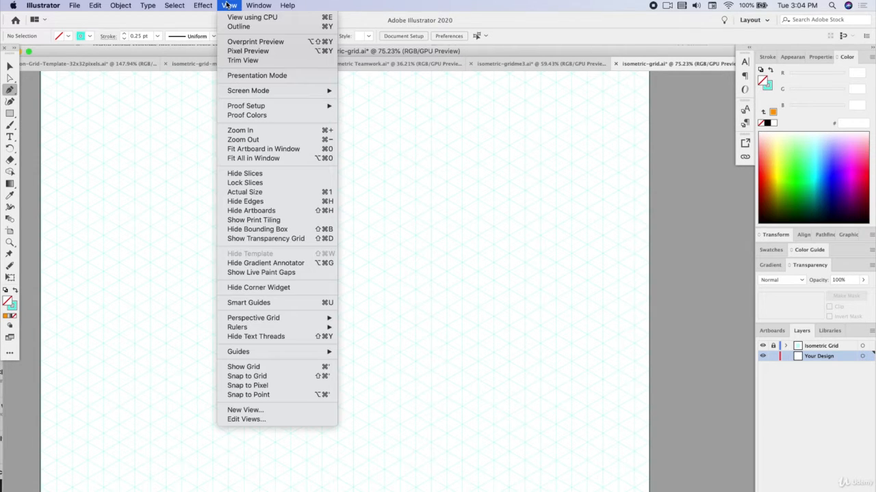
{"action": "left_click", "coordinate": [274, 303]}
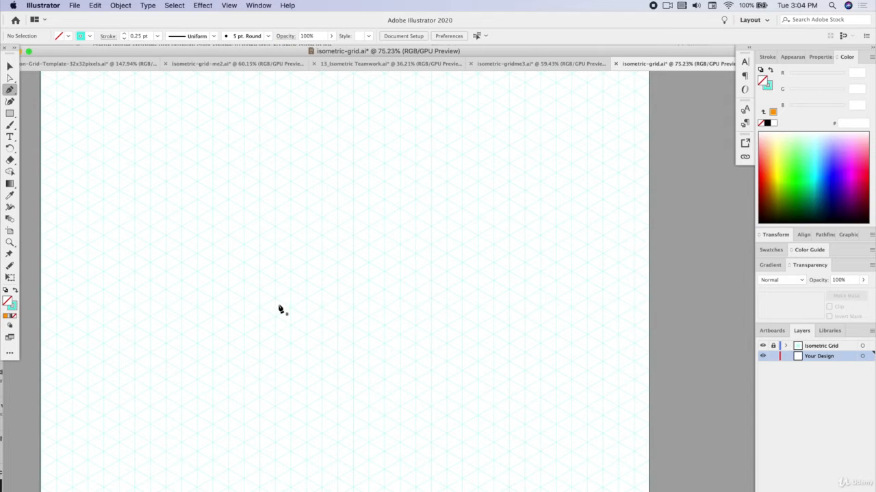
Step: Draw a large closed four-sided isometric tile along the grid and swap its stroke and fill colors so it is filled turquoise
{"action": "left_click", "coordinate": [291, 470]}
{"action": "left_click", "coordinate": [73, 343]}
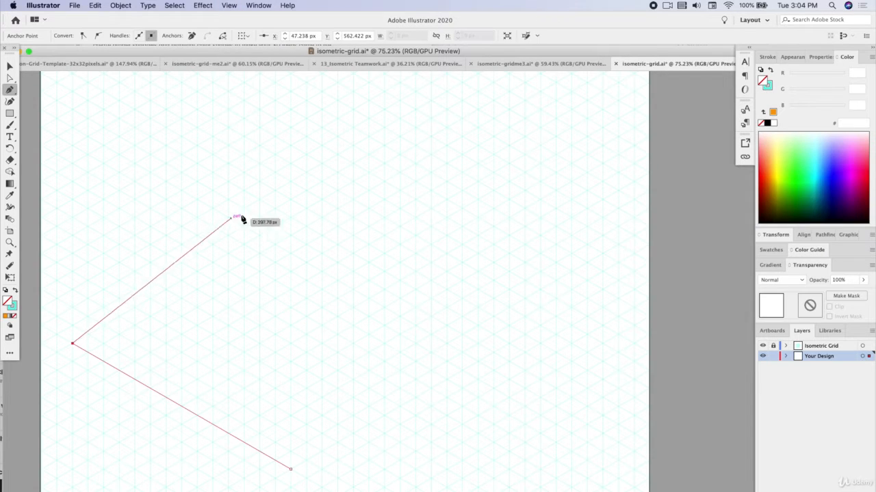
{"action": "left_click", "coordinate": [337, 191]}
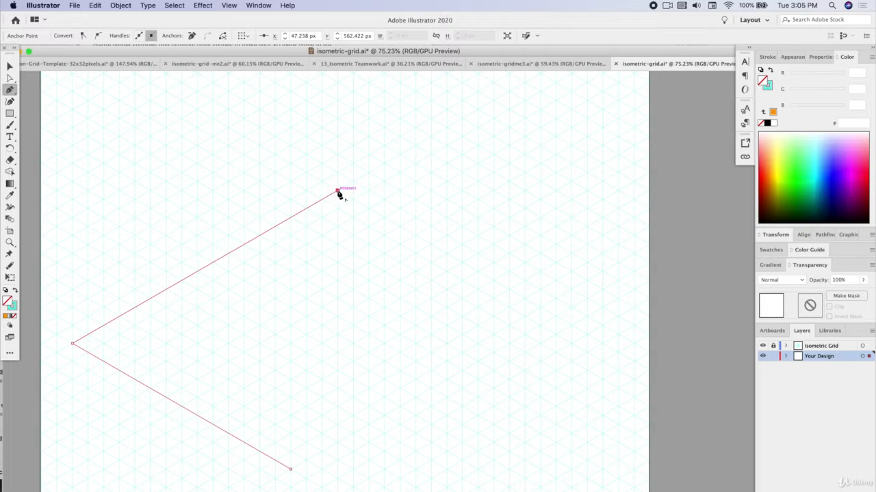
{"action": "left_click", "coordinate": [540, 306]}
{"action": "left_click", "coordinate": [292, 470]}
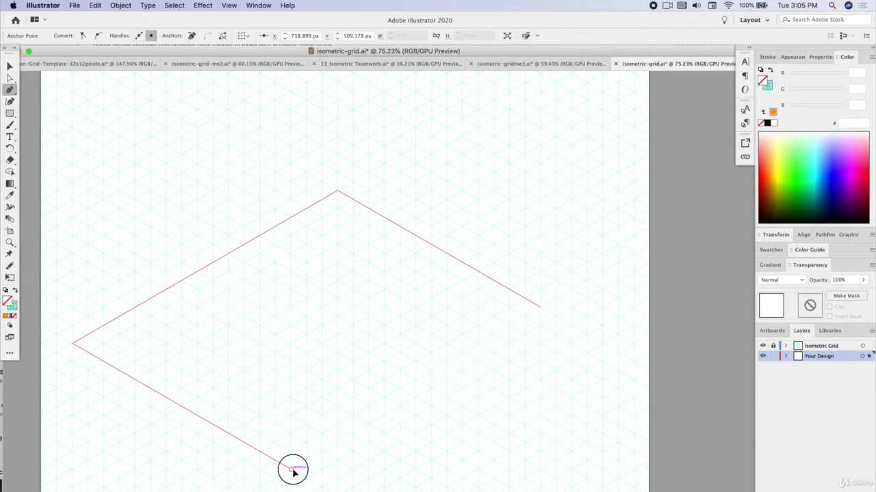
{"action": "left_click", "coordinate": [15, 290]}
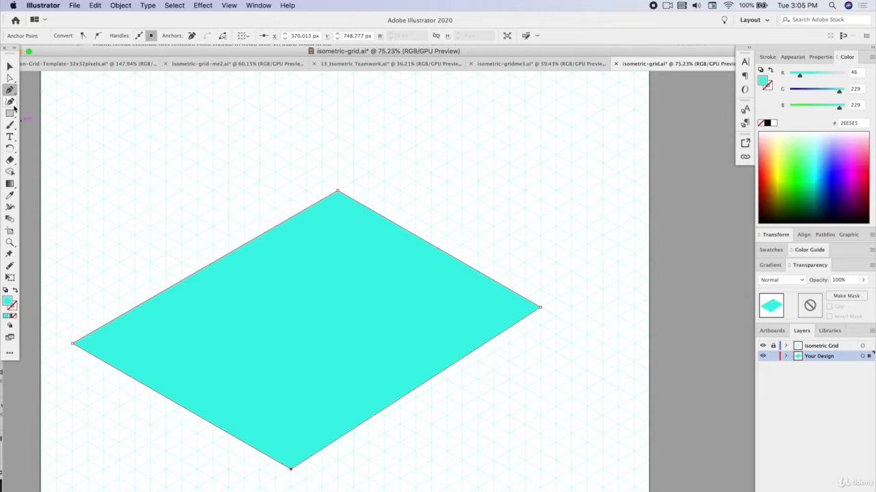
Step: Reposition the tile's four corner points to follow the isometric grid lines and change its fill to blue 0019EE
{"action": "left_click", "coordinate": [10, 77]}
{"action": "left_click_drag", "start_coordinate": [337, 192], "coordinate": [354, 165]}
{"action": "left_click_drag", "start_coordinate": [541, 307], "coordinate": [571, 289]}
{"action": "left_click_drag", "start_coordinate": [74, 344], "coordinate": [89, 333]}
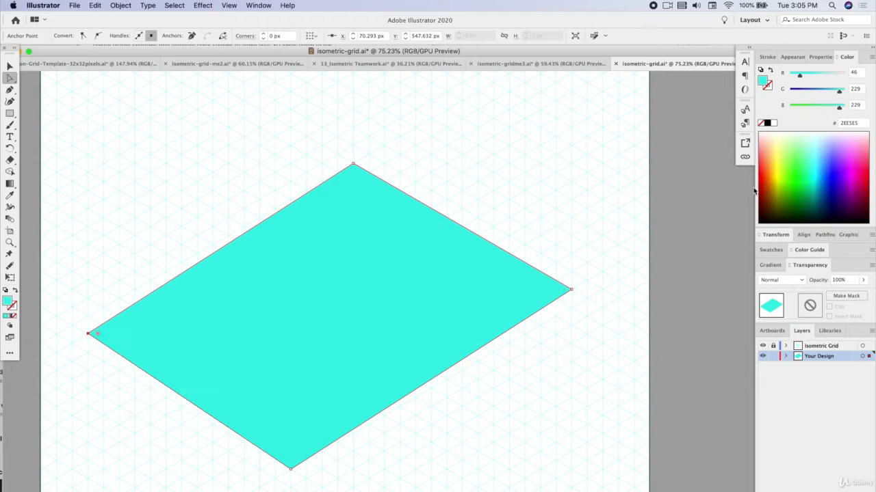
{"action": "left_click", "coordinate": [832, 175]}
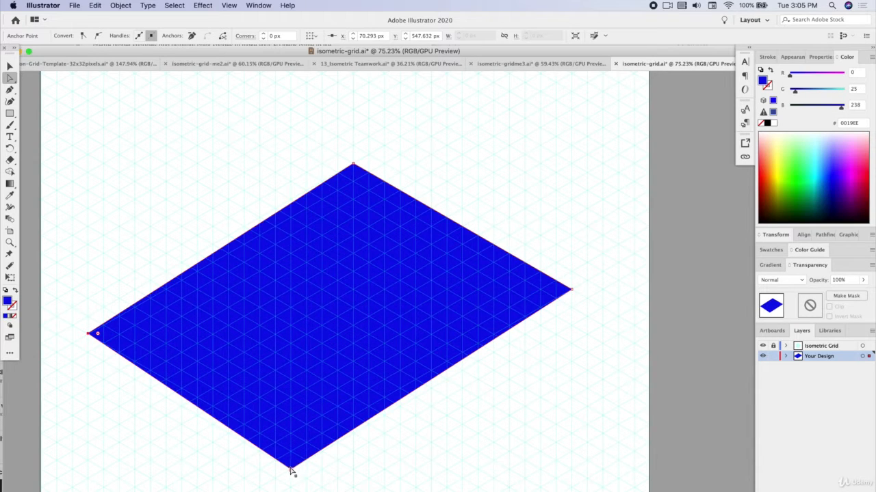
{"action": "left_click_drag", "start_coordinate": [290, 470], "coordinate": [305, 461]}
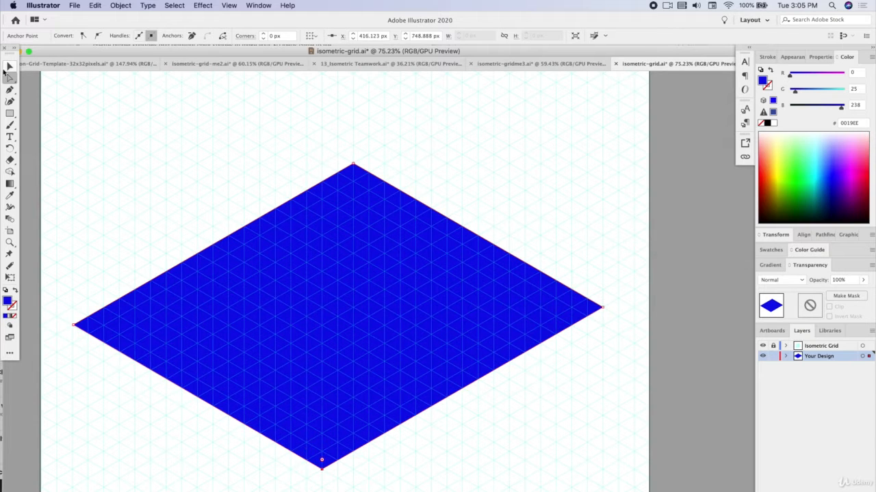
{"action": "left_click", "coordinate": [10, 66]}
{"action": "left_click", "coordinate": [95, 92]}
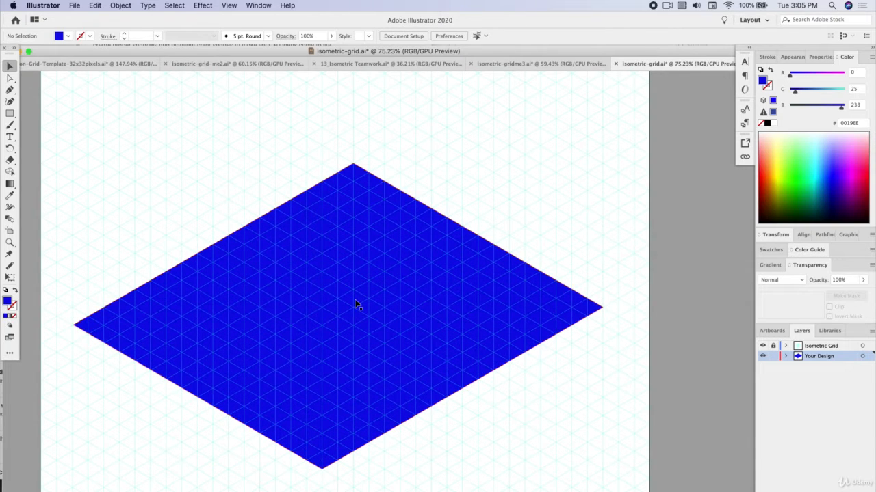
Step: Draw a thin closed side face with the Pen tool along the tile's lower-left edge to give it thickness
{"action": "scroll", "coordinate": [255, 362], "scroll_direction": "down", "scroll_amount": 5}
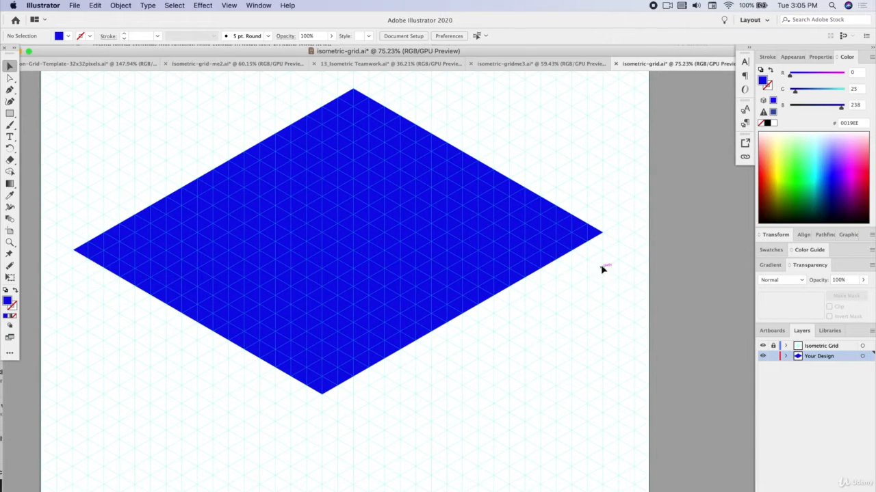
{"action": "left_click", "coordinate": [9, 89]}
{"action": "scroll", "coordinate": [97, 318], "scroll_direction": "up", "scroll_amount": 3}
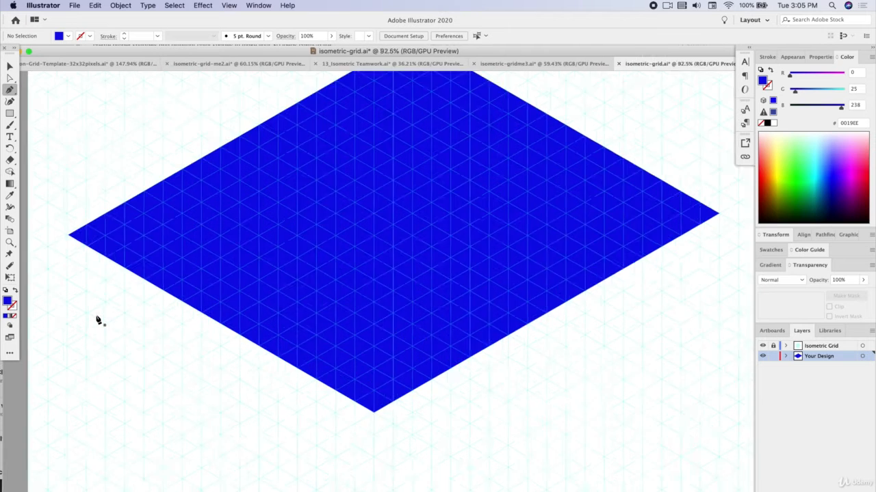
{"action": "scroll", "coordinate": [97, 318], "scroll_direction": "left", "scroll_amount": 2}
{"action": "left_click_drag", "start_coordinate": [94, 207], "coordinate": [94, 231]}
{"action": "left_click", "coordinate": [93, 226]}
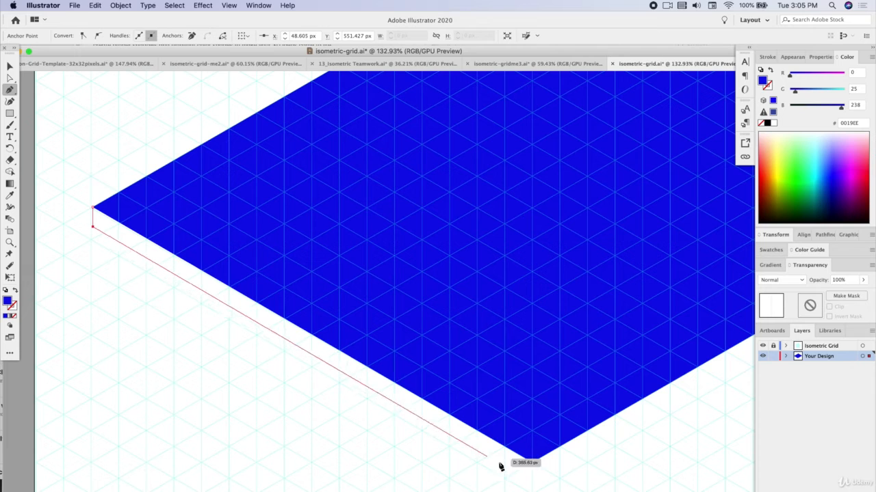
{"action": "left_click_drag", "start_coordinate": [529, 477], "coordinate": [390, 351]}
{"action": "left_click", "coordinate": [94, 208]}
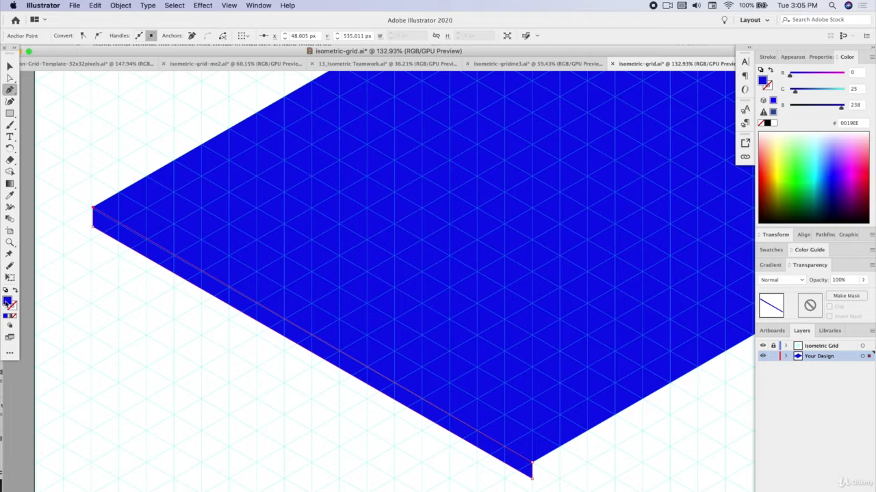
Step: Fill the lower-left side face with a darker blue, RGB 0, 22, 155, and deselect it
{"action": "scroll", "coordinate": [422, 239], "scroll_direction": "down", "scroll_amount": 5}
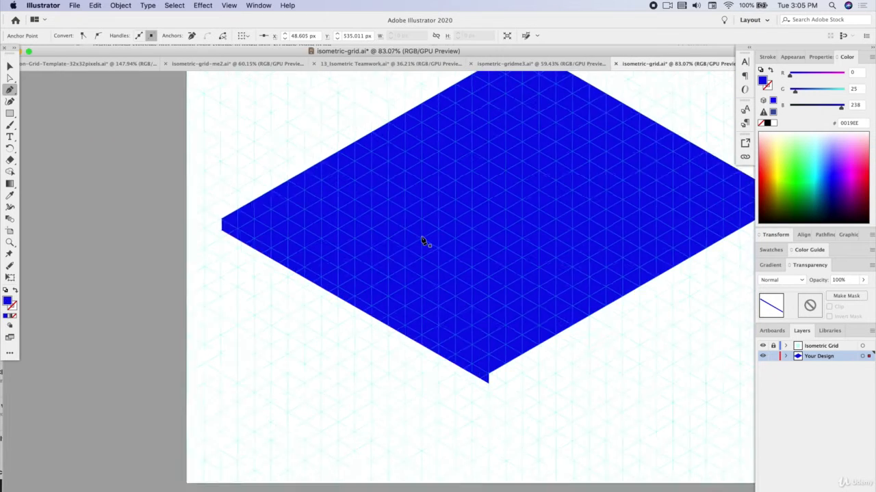
{"action": "scroll", "coordinate": [422, 239], "scroll_direction": "right", "scroll_amount": 1}
{"action": "scroll", "coordinate": [422, 240], "scroll_direction": "up", "scroll_amount": 1}
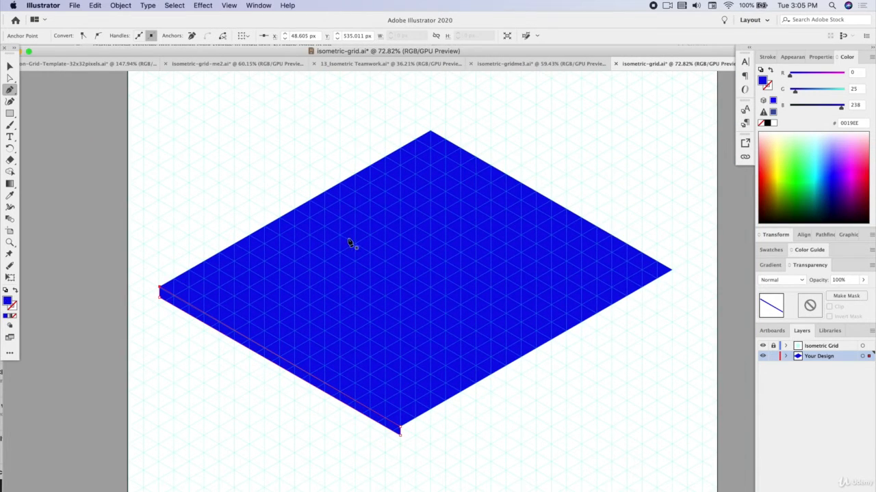
{"action": "double_click", "coordinate": [8, 301]}
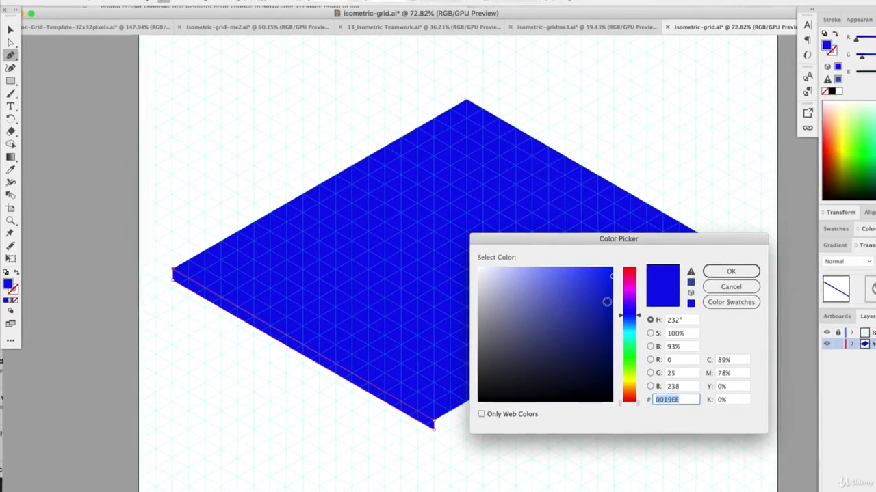
{"action": "left_click_drag", "start_coordinate": [610, 299], "coordinate": [615, 319]}
{"action": "left_click", "coordinate": [729, 272]}
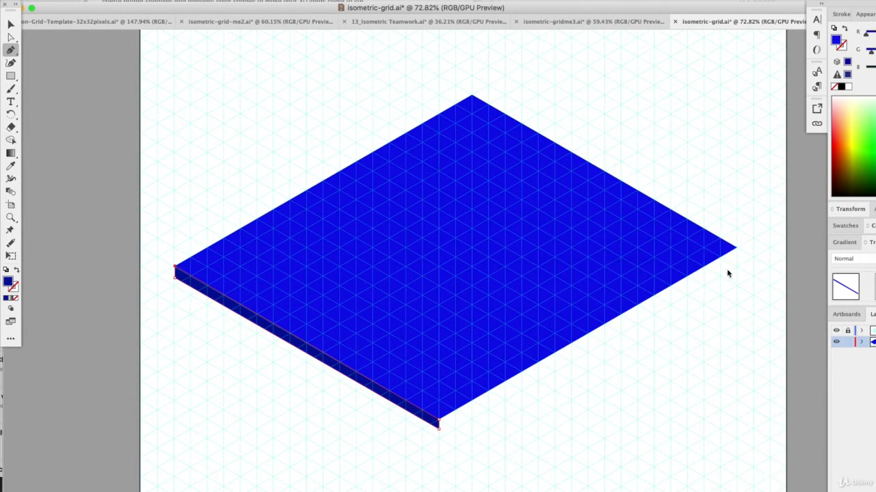
{"action": "left_click", "coordinate": [162, 245]}
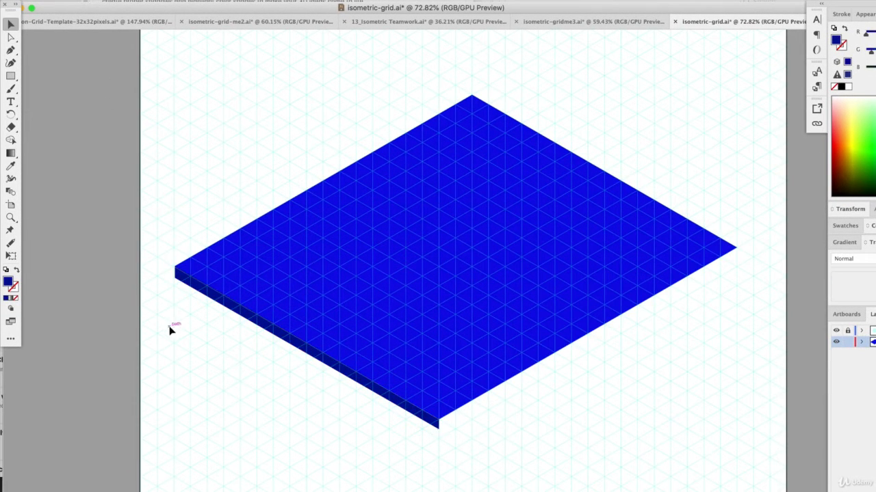
Step: Draw a matching thin side face with the Pen tool along the tile's lower-right edge
{"action": "left_click", "coordinate": [11, 48]}
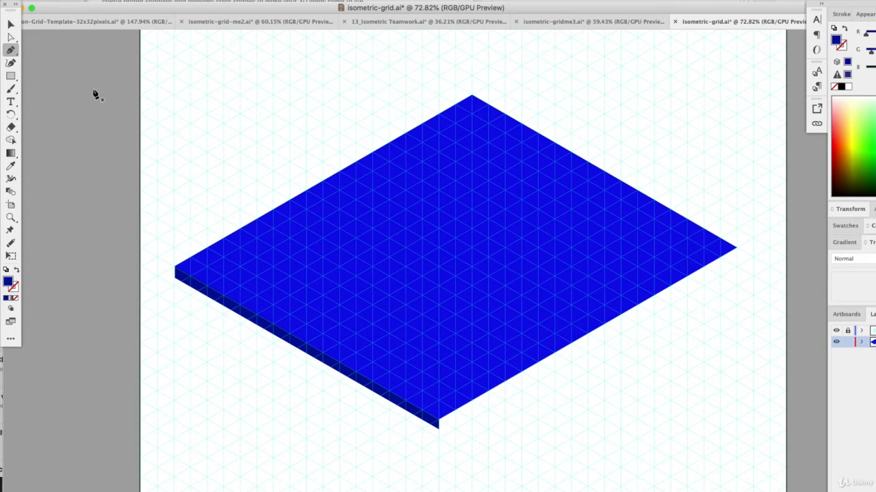
{"action": "left_click", "coordinate": [438, 428]}
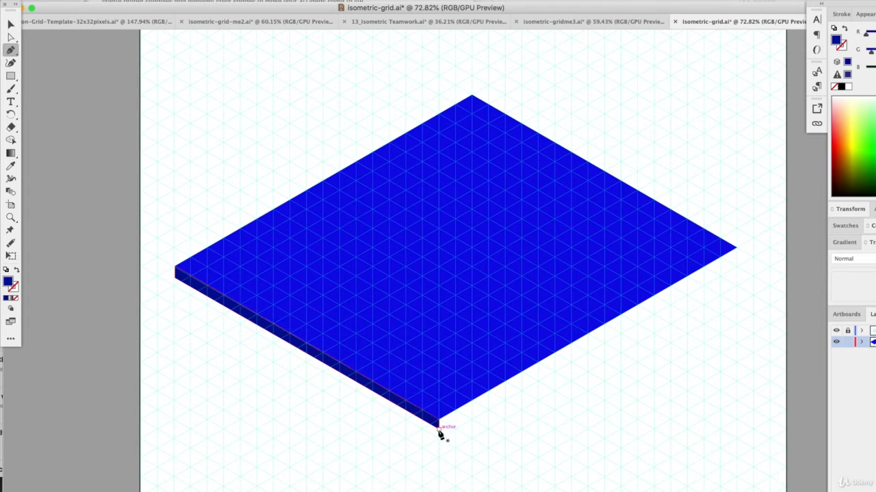
{"action": "left_click", "coordinate": [737, 258]}
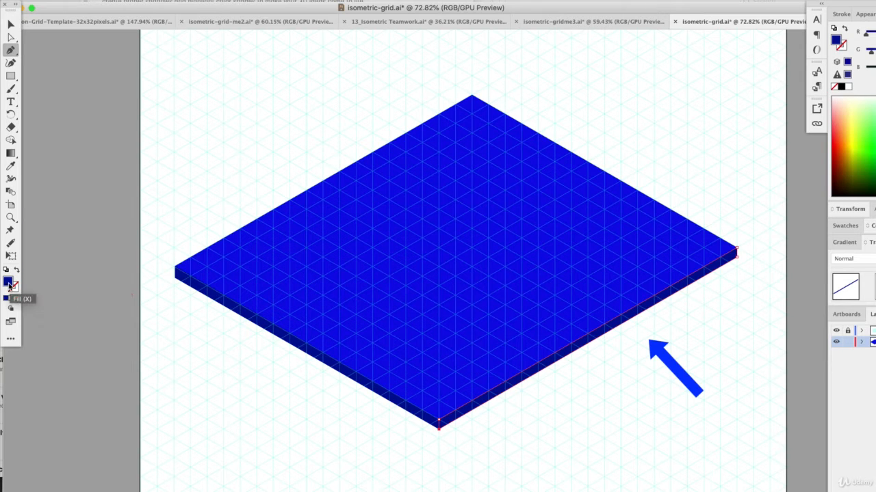
Step: Fill the lower-right side face with the darkest blue, 03176B, and deselect it
{"action": "double_click", "coordinate": [8, 282]}
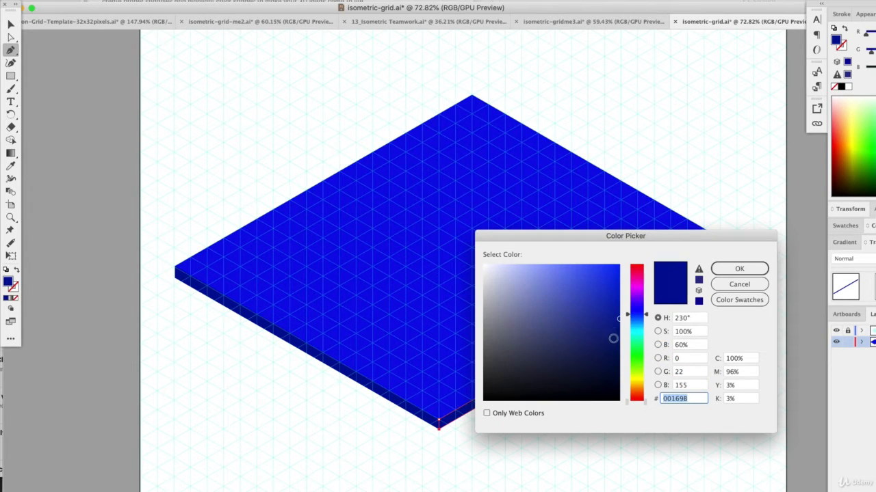
{"action": "left_click_drag", "start_coordinate": [613, 338], "coordinate": [615, 343]}
{"action": "left_click", "coordinate": [738, 271]}
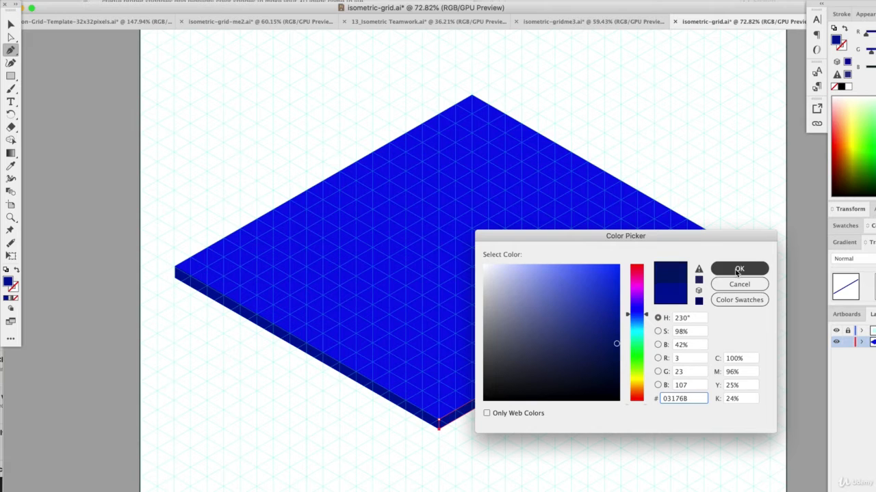
{"action": "left_click", "coordinate": [11, 26]}
{"action": "left_click", "coordinate": [103, 74]}
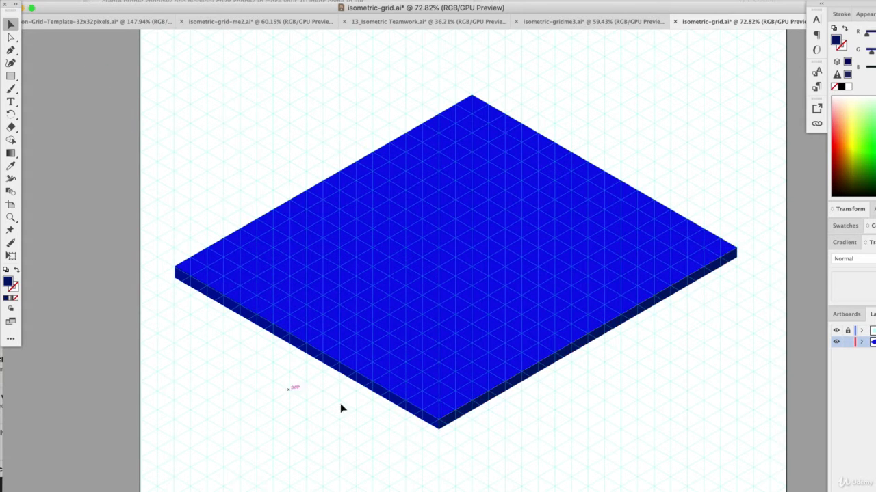
Step: Hide the Isometric Grid layer and apply a white-to-black radial gradient to the tile's top face
{"action": "left_click", "coordinate": [836, 331]}
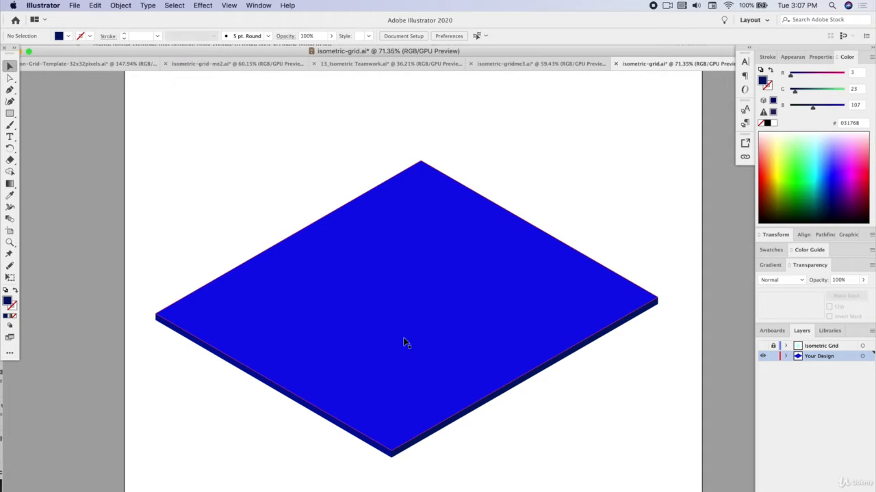
{"action": "left_click", "coordinate": [441, 247]}
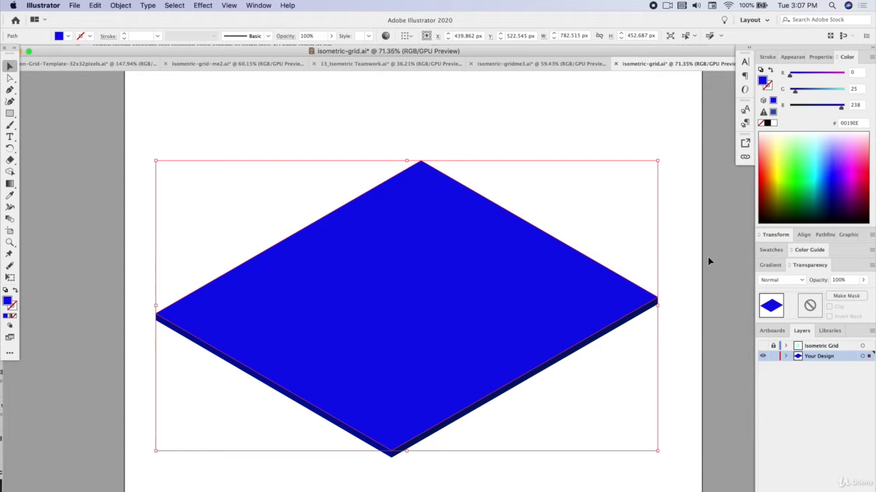
{"action": "left_click", "coordinate": [769, 265]}
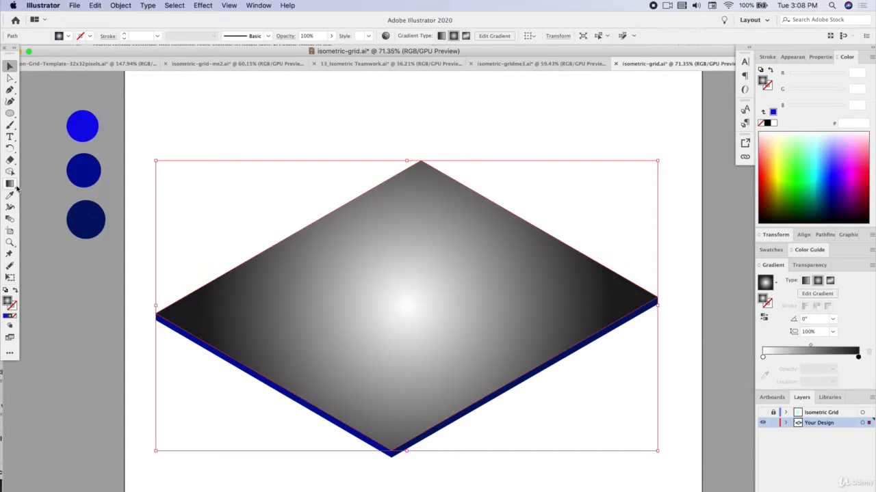
Step: Redirect the top face's radial gradient from beyond its upper-left edge toward the lower right, at about -23.1°
{"action": "left_click", "coordinate": [12, 186]}
{"action": "left_click_drag", "start_coordinate": [151, 131], "coordinate": [517, 340]}
{"action": "left_click_drag", "start_coordinate": [225, 231], "coordinate": [506, 352]}
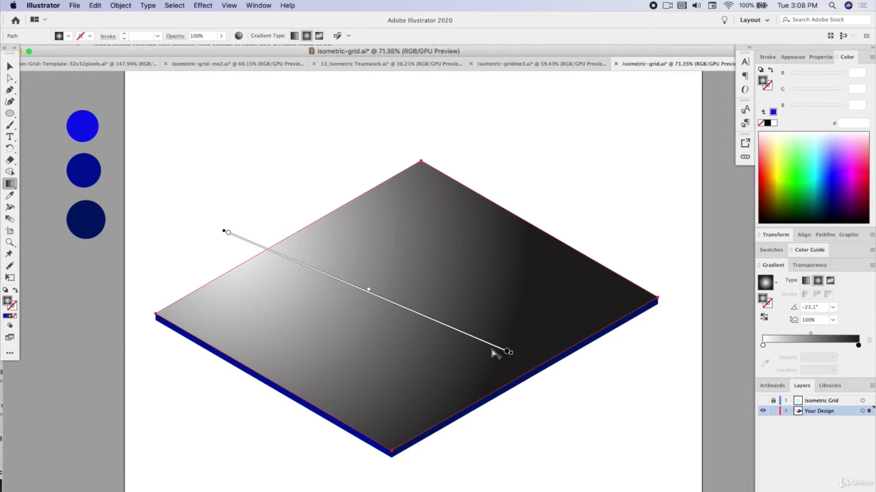
Step: Recolor the gradient's white stop with the bright blue sampled from the lightest sample circle
{"action": "double_click", "coordinate": [764, 346]}
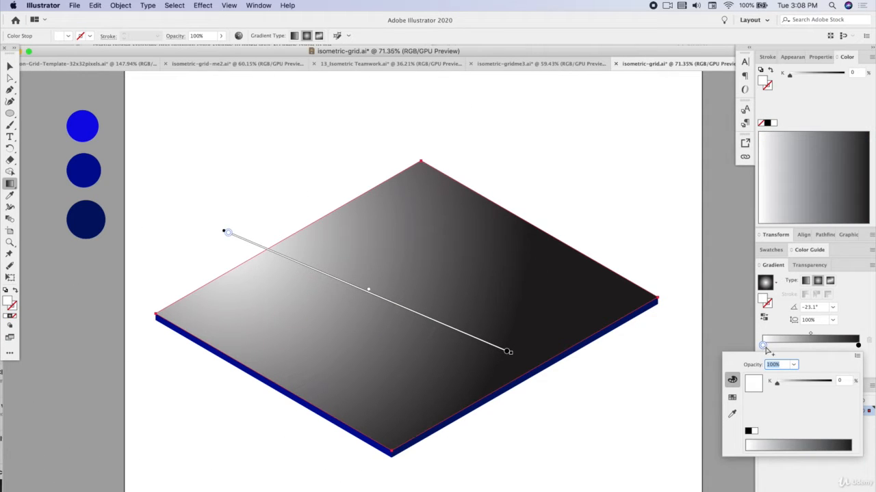
{"action": "left_click", "coordinate": [732, 413]}
{"action": "left_click", "coordinate": [83, 126]}
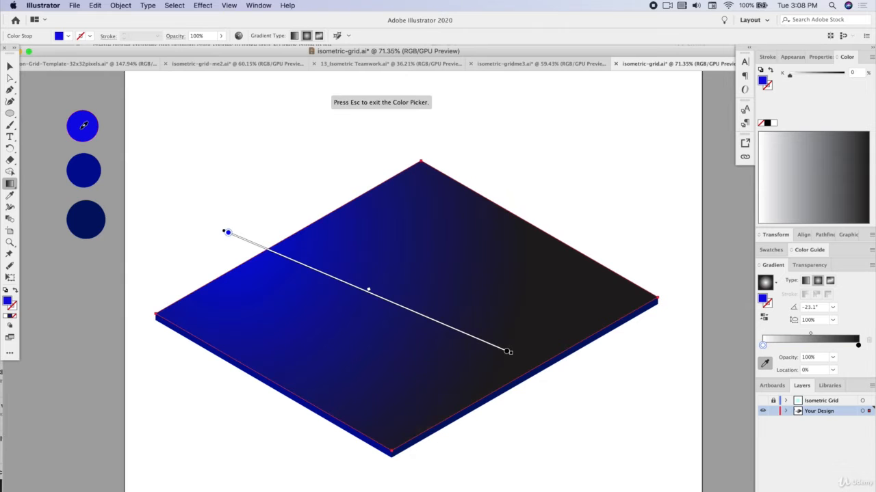
Step: Recolor the gradient's black end stop with the bright blue 0019EE sampled from the lightest sample circle
{"action": "key", "text": "Escape"}
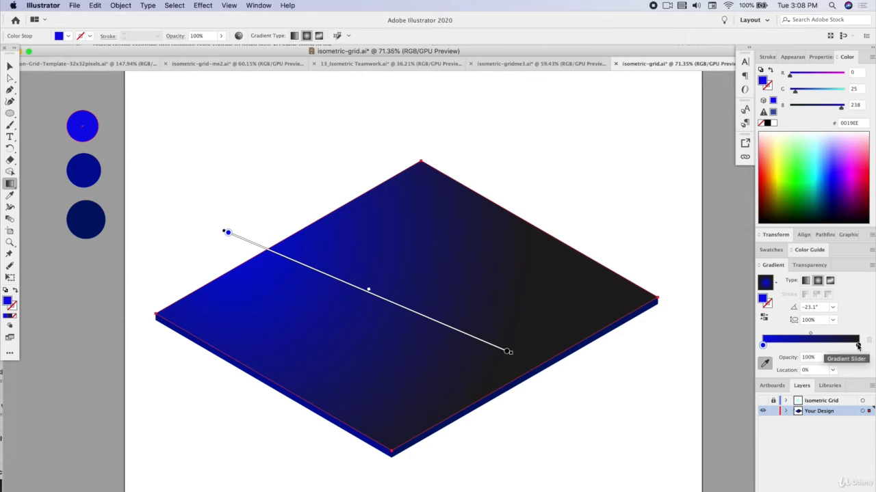
{"action": "mouse_move", "coordinate": [229, 238]}
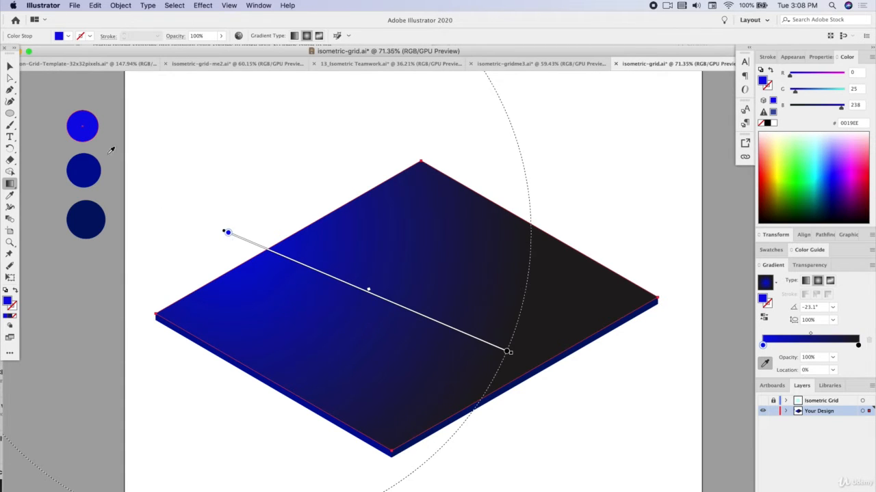
{"action": "left_click", "coordinate": [857, 346]}
{"action": "double_click", "coordinate": [858, 345]}
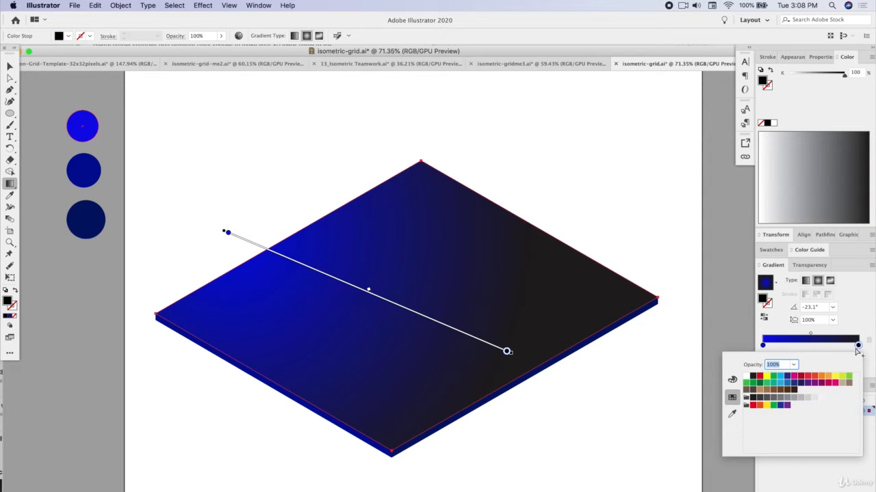
{"action": "left_click", "coordinate": [731, 414]}
{"action": "left_click", "coordinate": [89, 127]}
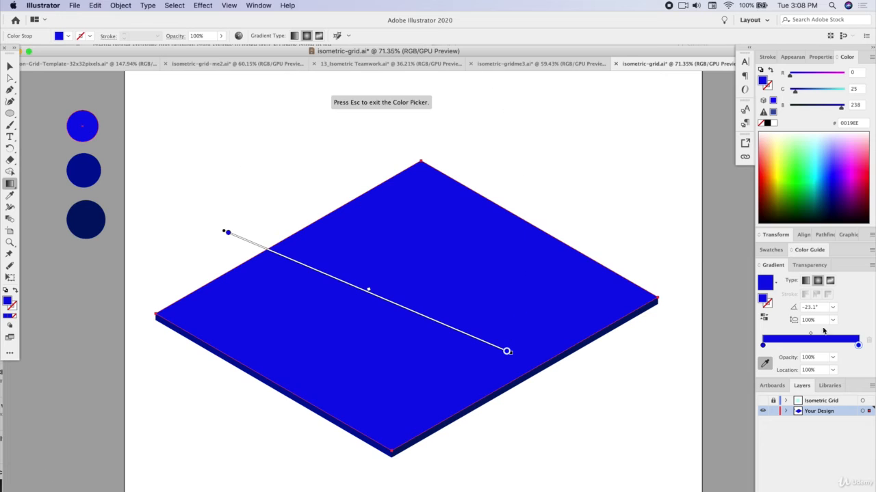
Step: Change the gradient's starting stop to the lighter blue 5A72FF and deselect the top face
{"action": "double_click", "coordinate": [762, 345]}
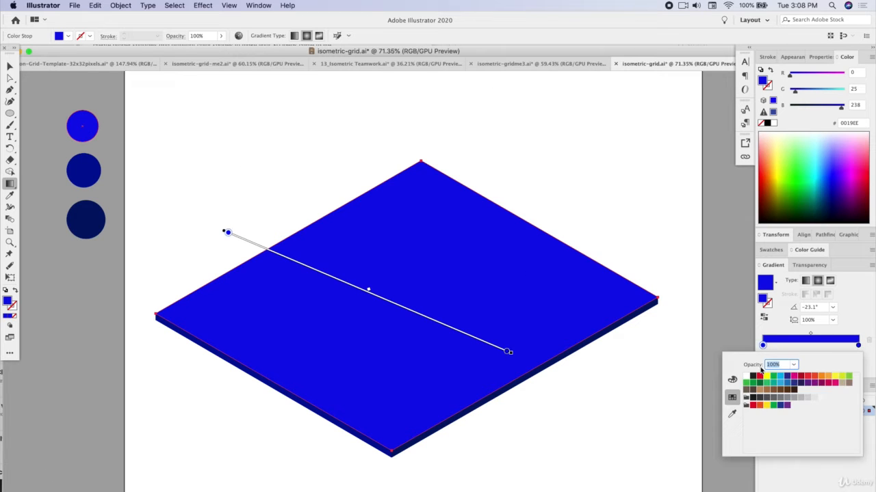
{"action": "left_click", "coordinate": [763, 345]}
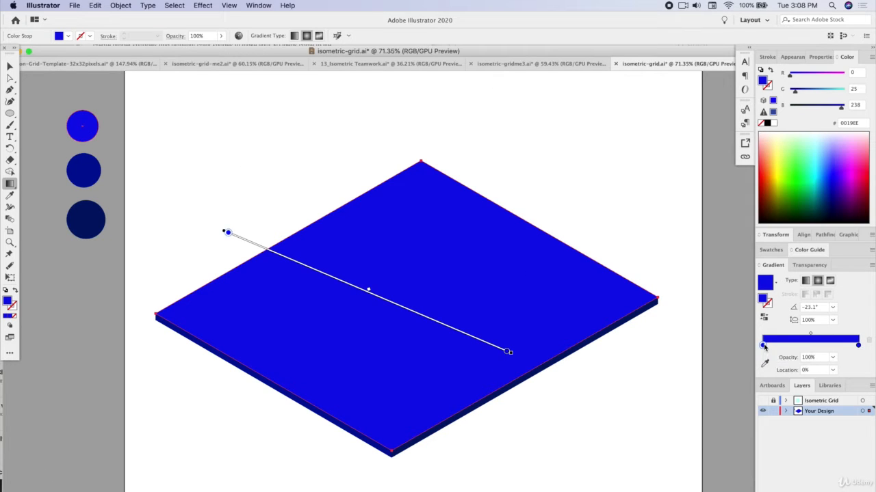
{"action": "double_click", "coordinate": [763, 346]}
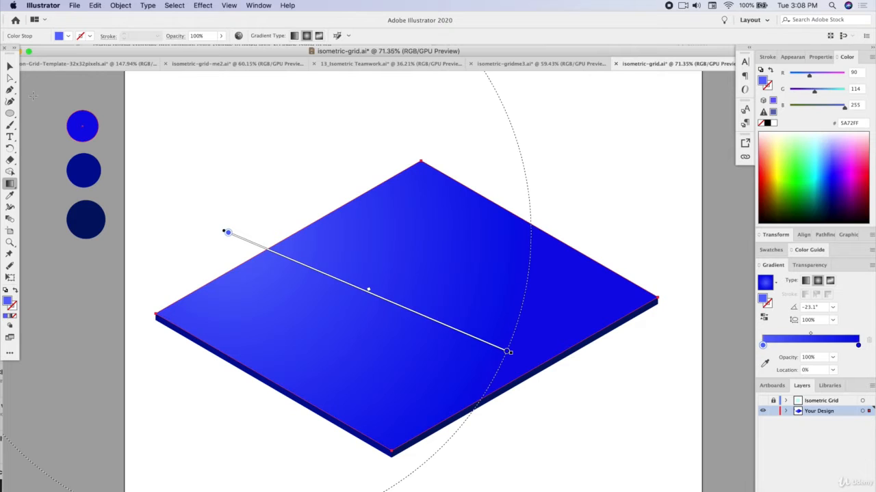
{"action": "left_click", "coordinate": [11, 67]}
{"action": "left_click", "coordinate": [63, 90]}
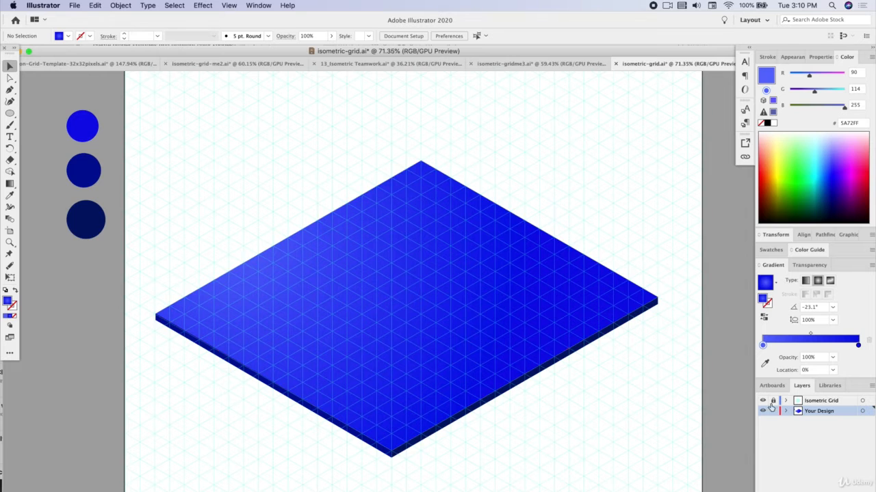
Step: Show the Isometric Grid layer and draw a rounded rectangle about 282 by 393 px over the platform
{"action": "left_click", "coordinate": [764, 402]}
{"action": "left_click", "coordinate": [764, 401]}
{"action": "scroll", "coordinate": [432, 248], "scroll_direction": "right", "scroll_amount": 3}
{"action": "scroll", "coordinate": [432, 248], "scroll_direction": "up", "scroll_amount": 2}
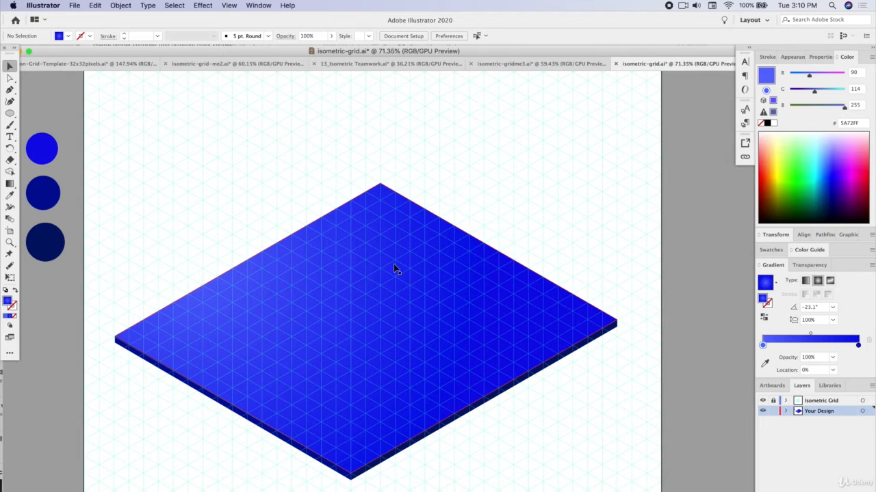
{"action": "left_click_drag", "start_coordinate": [9, 113], "coordinate": [61, 172]}
{"action": "left_click_drag", "start_coordinate": [276, 128], "coordinate": [457, 380]}
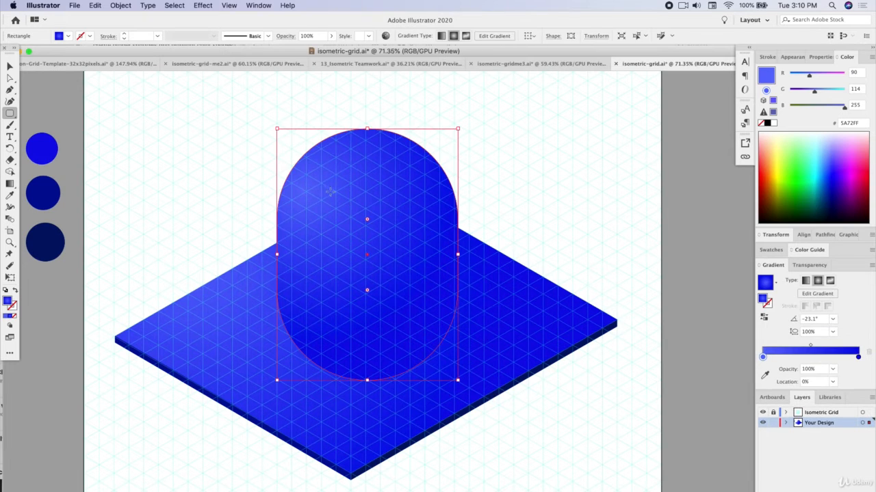
Step: Replace the rounded rectangle's gradient fill with the solid gray swatch 6D6E71
{"action": "left_click", "coordinate": [766, 123]}
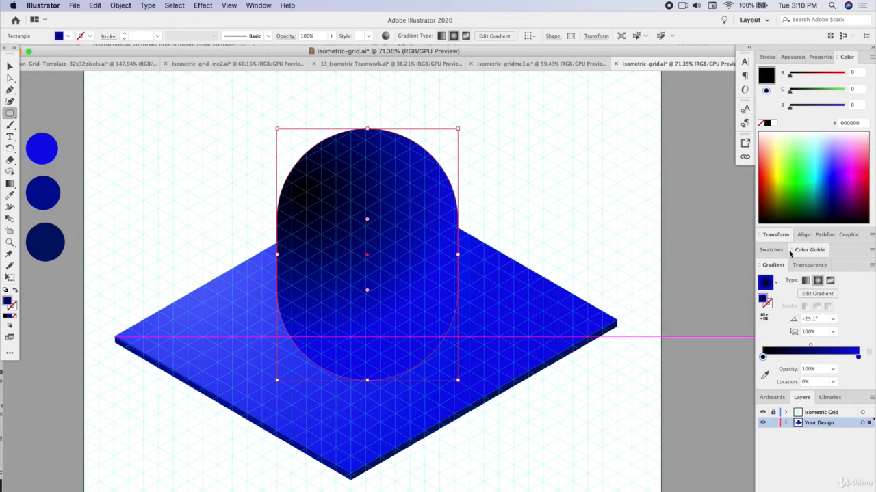
{"action": "left_click", "coordinate": [782, 251]}
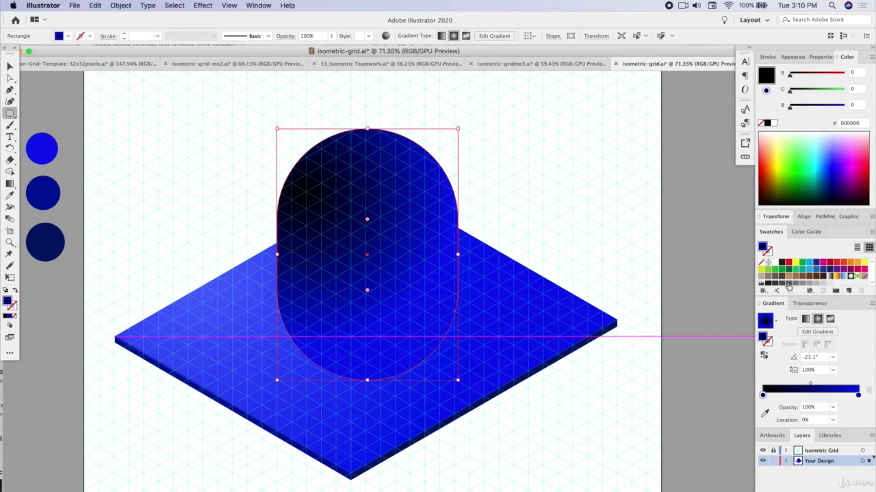
{"action": "left_click", "coordinate": [788, 285]}
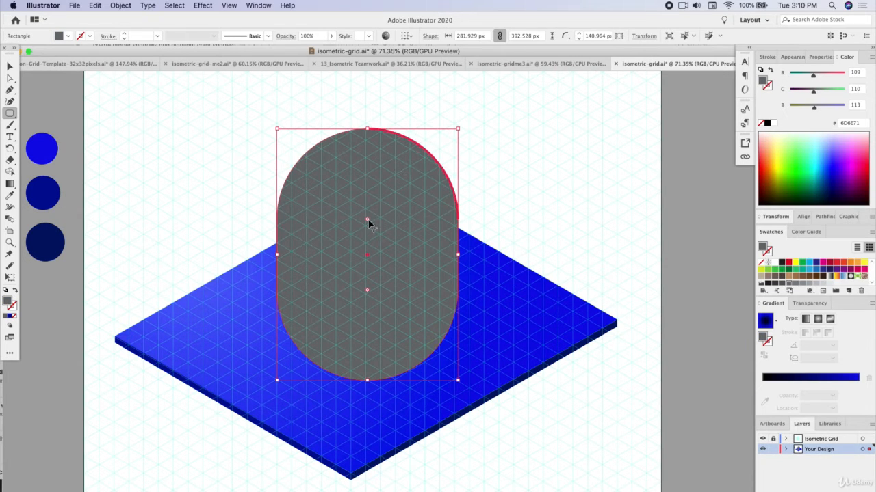
Step: Reduce the gray rectangle's corner radius to about 10 px and deselect it
{"action": "left_click_drag", "start_coordinate": [367, 220], "coordinate": [407, 89]}
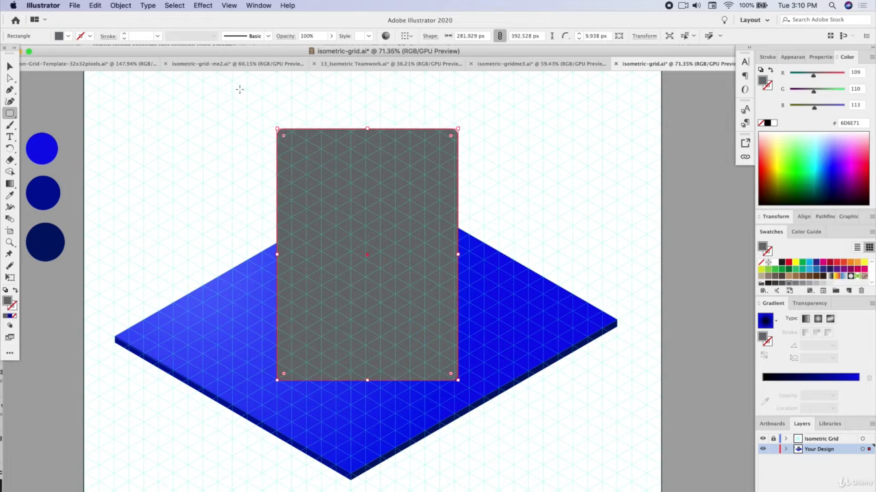
{"action": "key", "text": "v"}
{"action": "left_click", "coordinate": [261, 328]}
{"action": "left_click", "coordinate": [230, 149]}
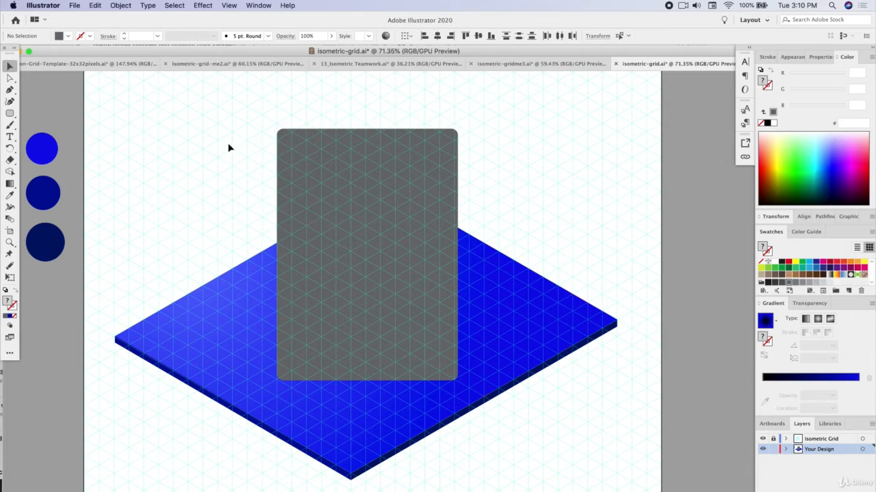
Step: Start a 3D Extrude & Bevel effect on the gray rectangle with the preview enabled
{"action": "left_click", "coordinate": [399, 219]}
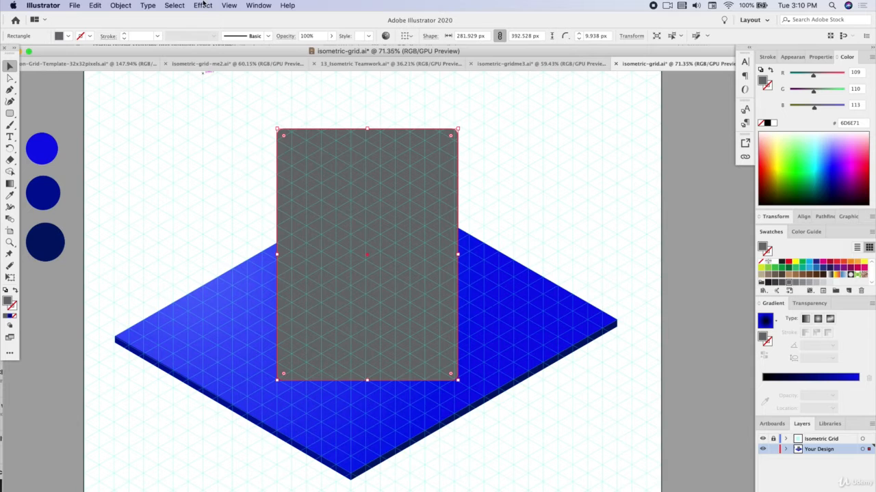
{"action": "left_click", "coordinate": [203, 5]}
{"action": "mouse_move", "coordinate": [270, 65]}
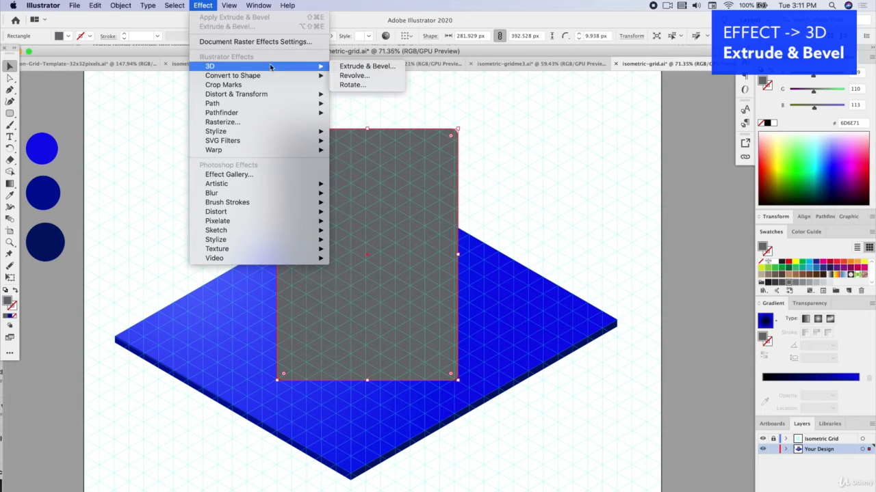
{"action": "left_click", "coordinate": [382, 69]}
{"action": "mouse_move", "coordinate": [541, 149]}
{"action": "left_mouse_down"}
{"action": "mouse_move", "coordinate": [542, 170]}
{"action": "mouse_move", "coordinate": [537, 144]}
{"action": "left_mouse_up"}
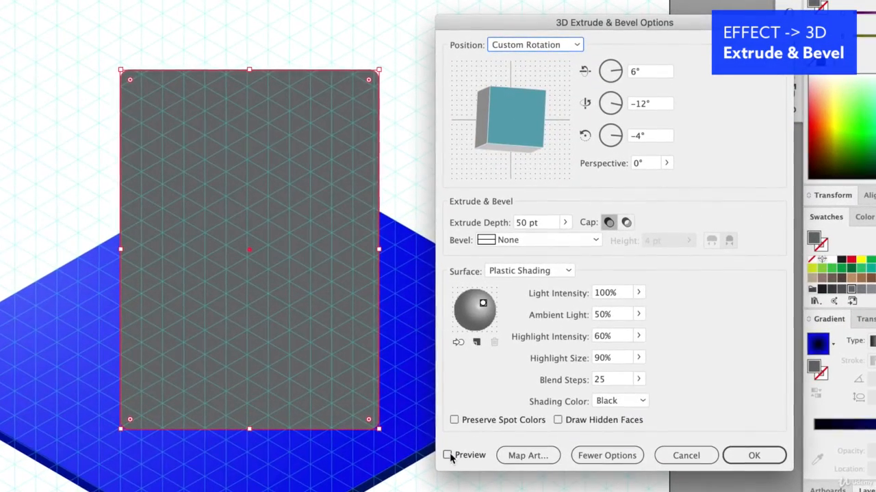
{"action": "left_click", "coordinate": [446, 456]}
Step: Try a custom rotation of -9°, -40° and 15° for the extrusion, followed by the Isometric Left position
{"action": "mouse_move", "coordinate": [510, 131]}
{"action": "left_mouse_down"}
{"action": "mouse_move", "coordinate": [511, 115]}
{"action": "mouse_move", "coordinate": [494, 117]}
{"action": "mouse_move", "coordinate": [504, 143]}
{"action": "mouse_move", "coordinate": [543, 135]}
{"action": "left_mouse_up"}
{"action": "left_click_drag", "start_coordinate": [483, 132], "coordinate": [487, 69]}
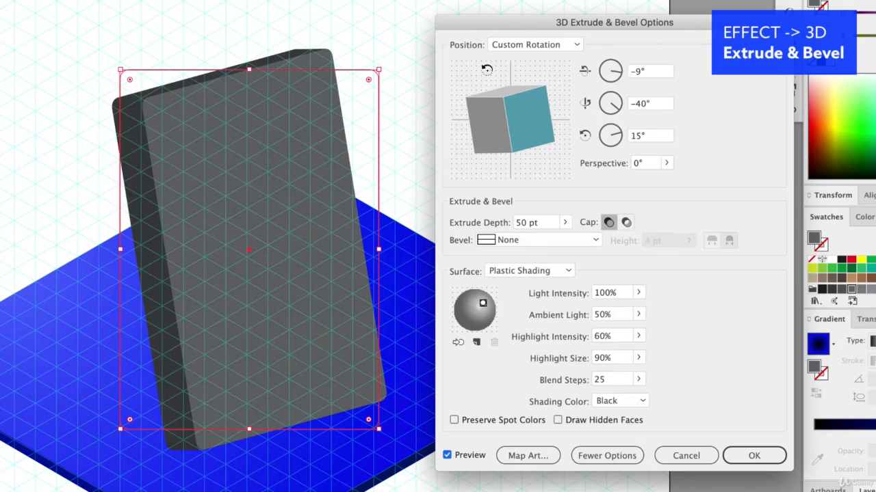
{"action": "left_click", "coordinate": [557, 45]}
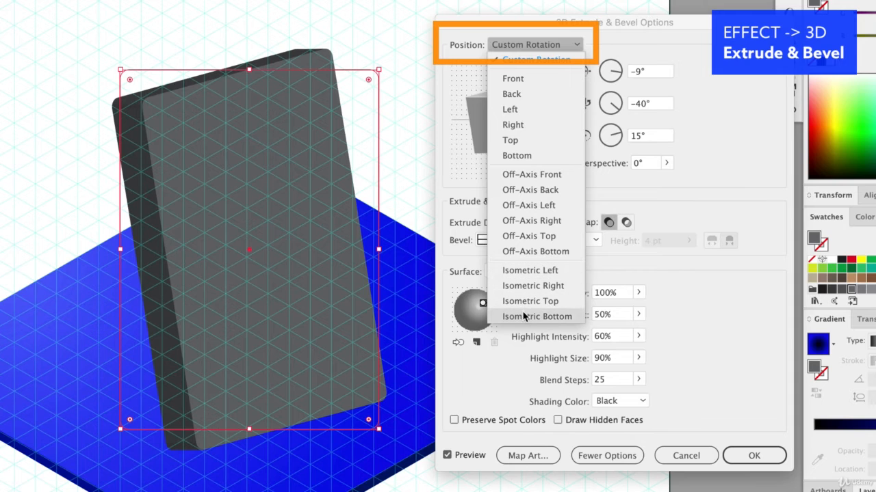
{"action": "left_click", "coordinate": [524, 271]}
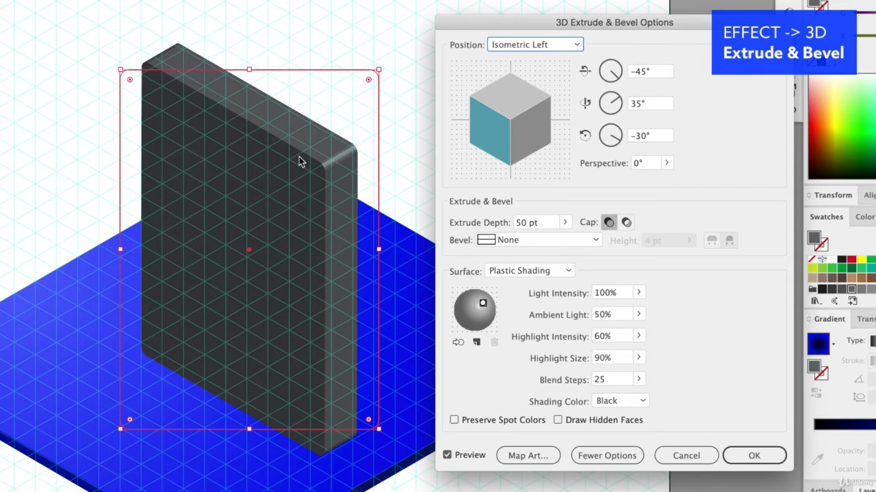
Step: Compare the Isometric Right, Top, Bottom and Left positions for the extruded rectangle
{"action": "left_click", "coordinate": [533, 47]}
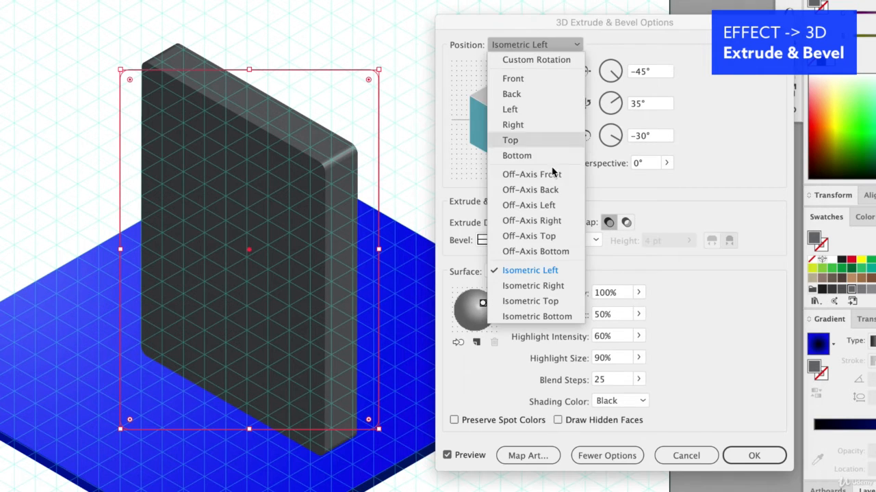
{"action": "left_click", "coordinate": [537, 286]}
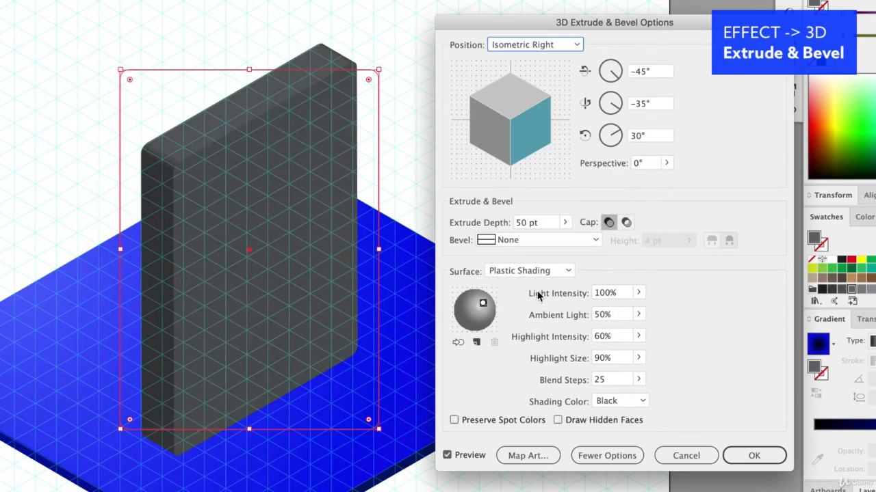
{"action": "left_click", "coordinate": [565, 46]}
{"action": "left_click", "coordinate": [551, 299]}
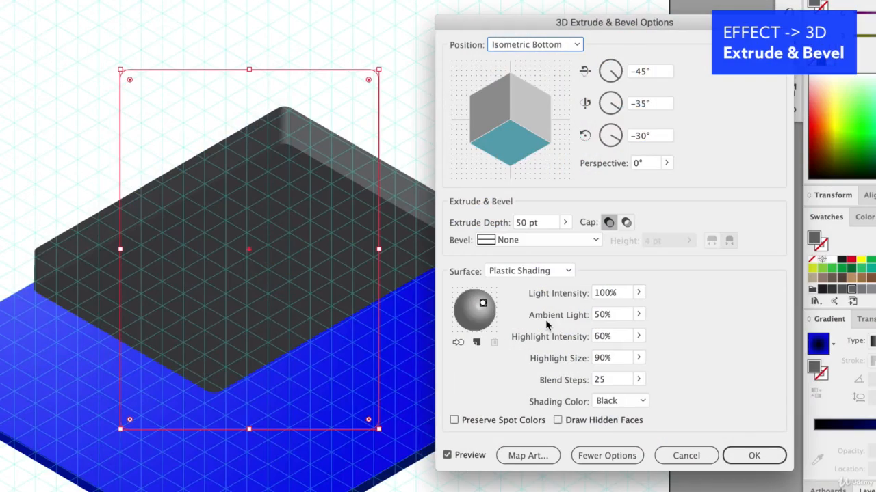
{"action": "left_click", "coordinate": [558, 45]}
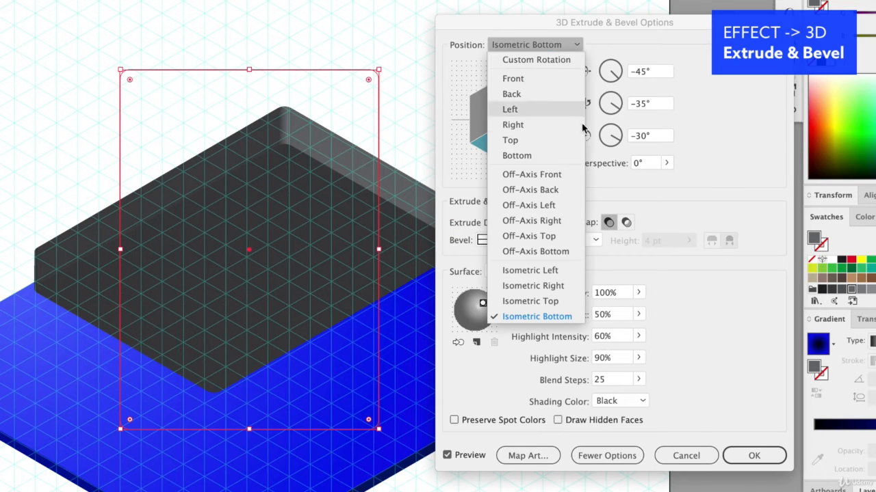
{"action": "left_click", "coordinate": [556, 269]}
Step: Set the extrusion to the Isometric Right position with a depth of 20 pt and apply the effect
{"action": "left_click", "coordinate": [547, 45]}
{"action": "left_click", "coordinate": [538, 292]}
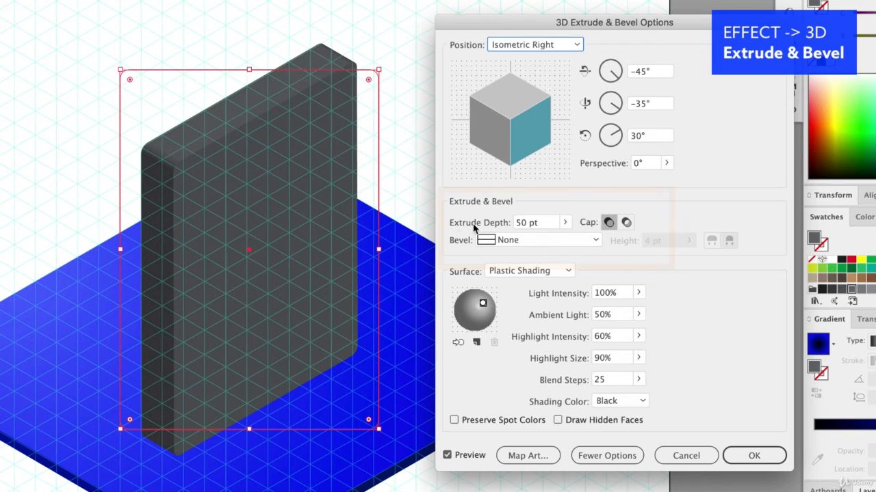
{"action": "left_click", "coordinate": [566, 223]}
{"action": "left_click", "coordinate": [530, 223]}
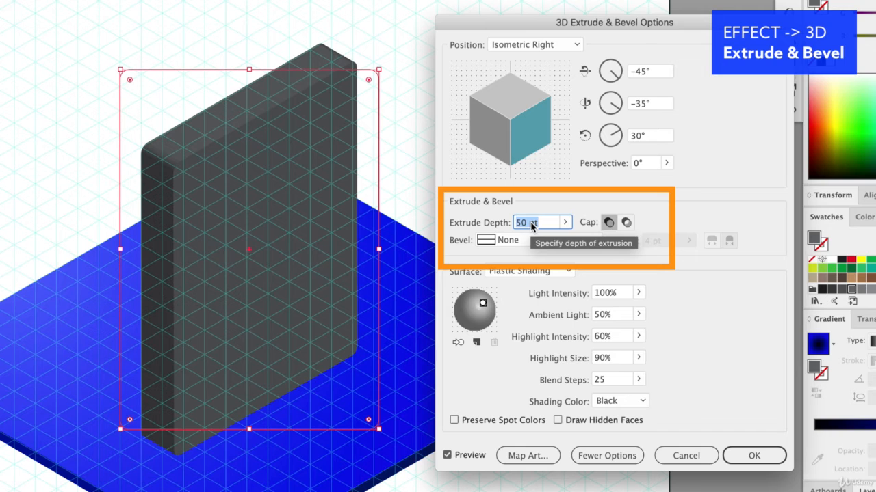
{"action": "type", "text": "20"}
{"action": "key", "text": "Return"}
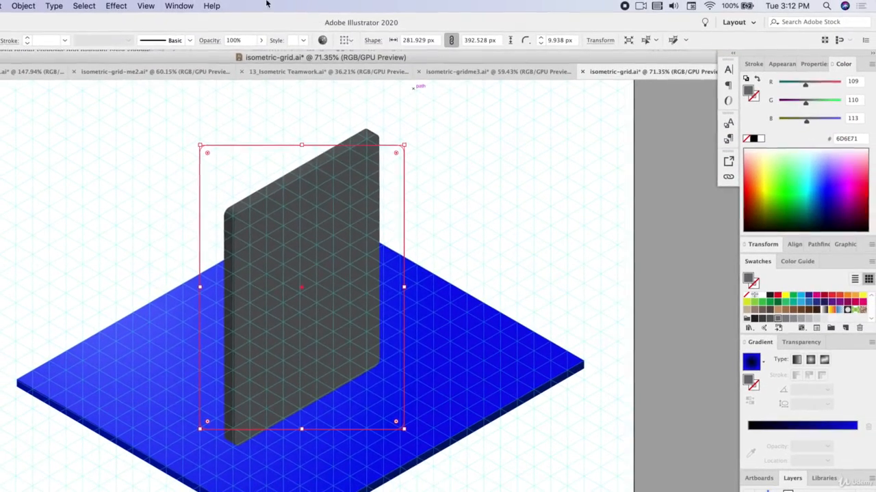
Step: Display the rectangle's properties and reopen its applied 3D Extrude & Bevel effect with the preview enabled
{"action": "left_click", "coordinate": [179, 5]}
{"action": "left_click", "coordinate": [205, 403]}
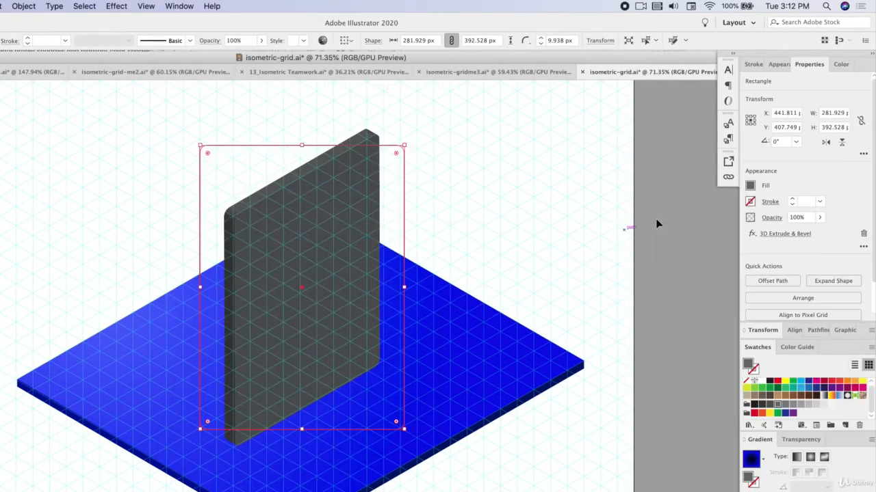
{"action": "left_click", "coordinate": [750, 234]}
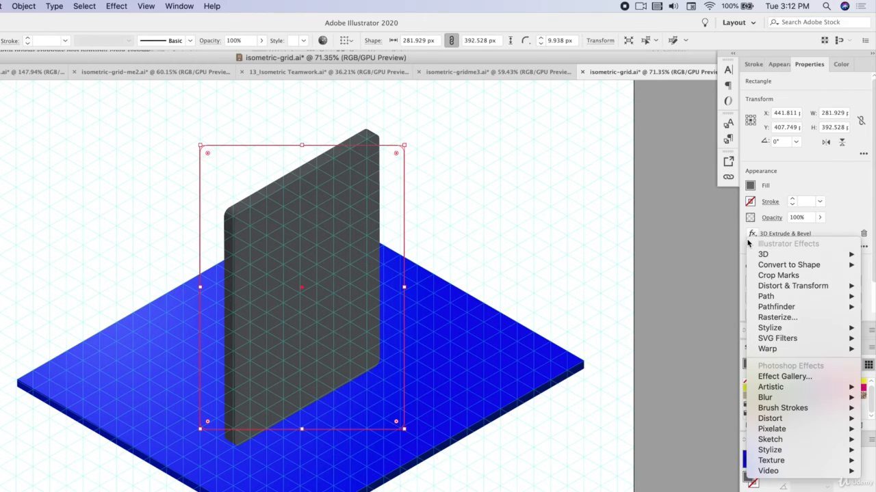
{"action": "left_click", "coordinate": [784, 234]}
{"action": "left_click", "coordinate": [784, 235]}
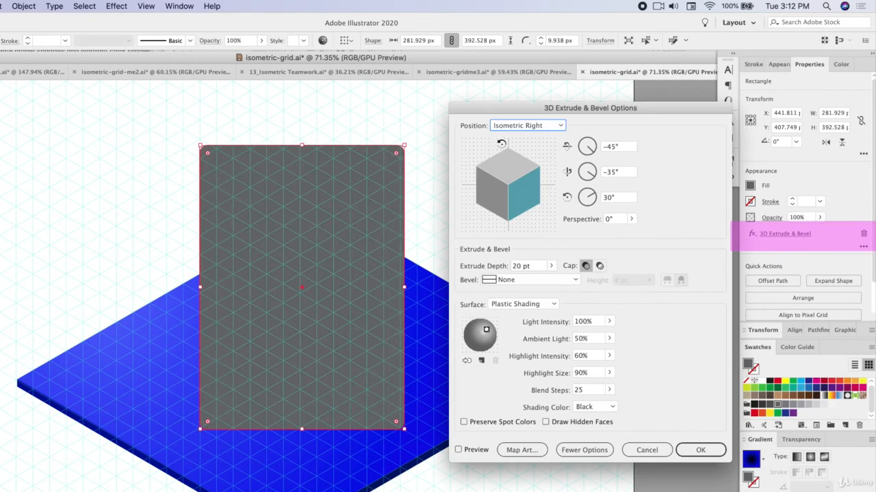
{"action": "left_click", "coordinate": [458, 450]}
Step: Reduce the panel's extrusion depth to 14 pt and further to 11 pt
{"action": "left_click", "coordinate": [539, 267]}
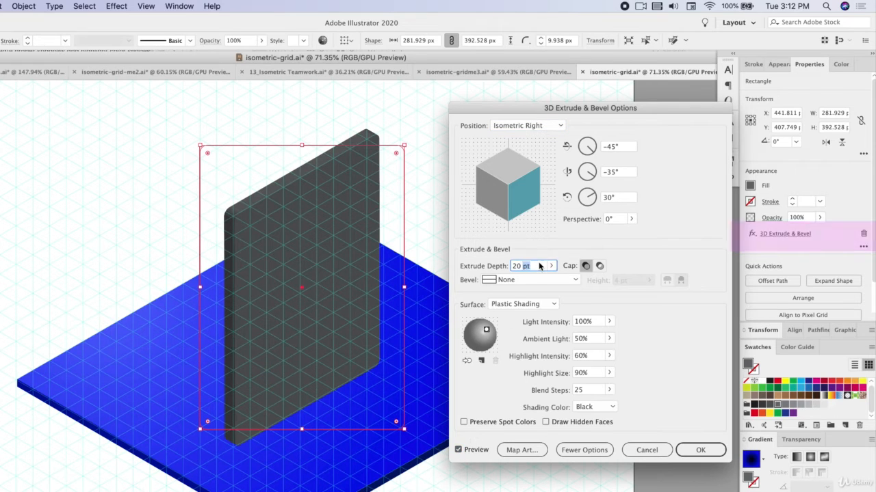
{"action": "type", "text": "1"}
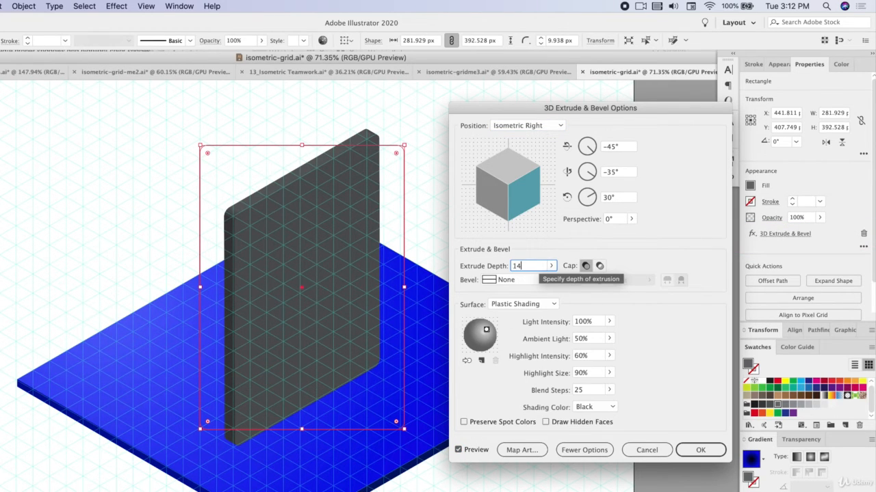
{"action": "type", "text": "4"}
{"action": "key", "text": "Tab"}
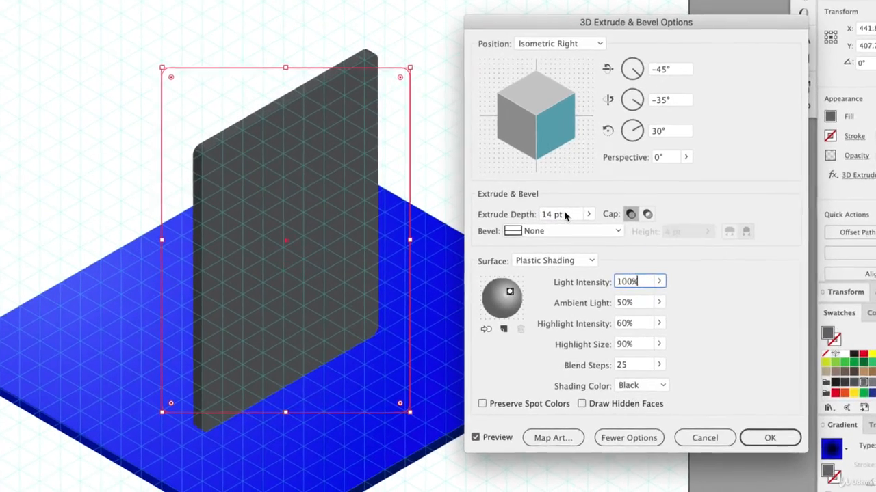
{"action": "left_click", "coordinate": [557, 214]}
{"action": "type", "text": "11"}
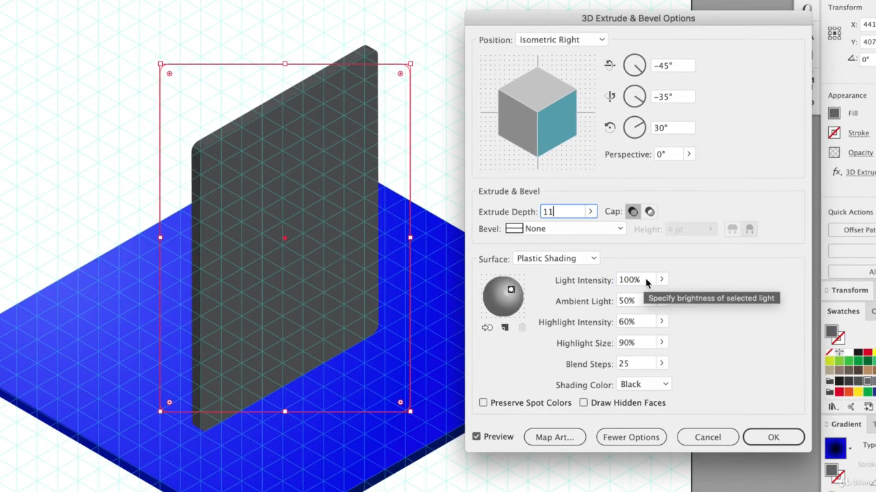
{"action": "key", "text": "Tab"}
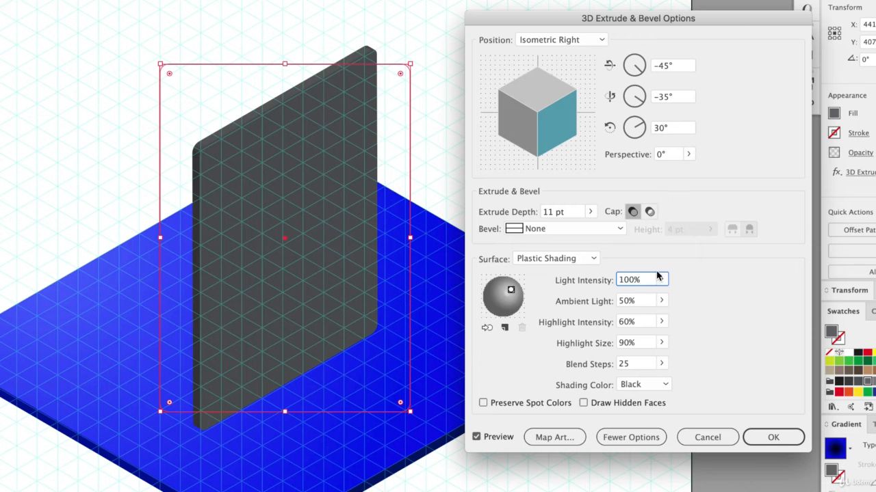
Step: Keep Plastic Shading as the surface style and move the light to the left edge of the shading sphere
{"action": "left_click", "coordinate": [554, 260]}
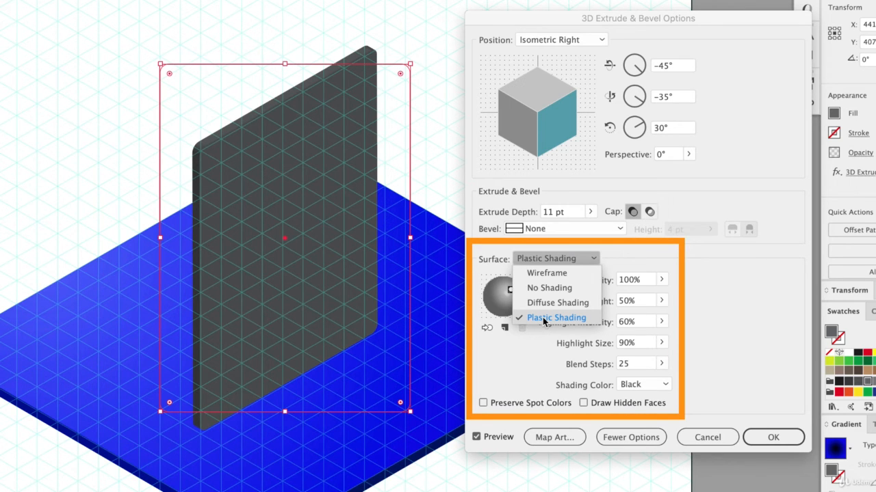
{"action": "left_click", "coordinate": [543, 319]}
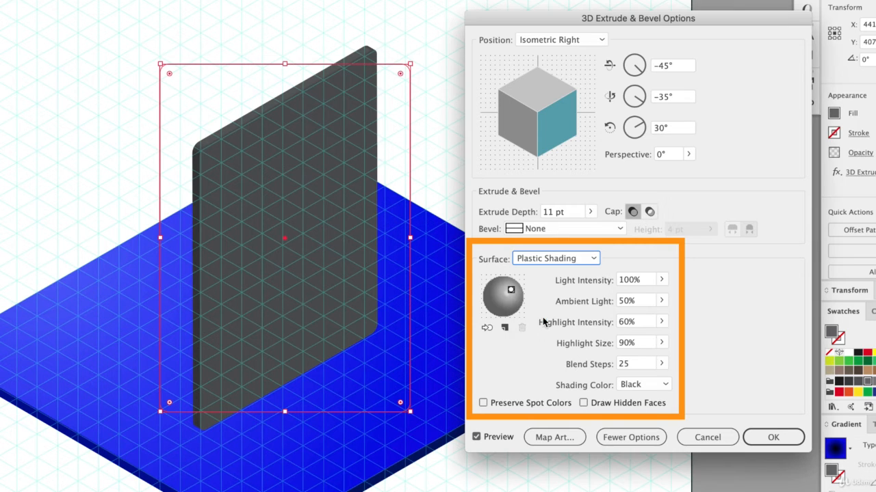
{"action": "mouse_move", "coordinate": [511, 293]}
{"action": "left_mouse_down"}
{"action": "mouse_move", "coordinate": [513, 282]}
{"action": "mouse_move", "coordinate": [502, 294]}
{"action": "mouse_move", "coordinate": [504, 280]}
{"action": "mouse_move", "coordinate": [507, 294]}
{"action": "mouse_move", "coordinate": [494, 292]}
{"action": "mouse_move", "coordinate": [516, 290]}
{"action": "mouse_move", "coordinate": [497, 295]}
{"action": "mouse_move", "coordinate": [495, 286]}
{"action": "mouse_move", "coordinate": [487, 296]}
{"action": "left_mouse_up"}
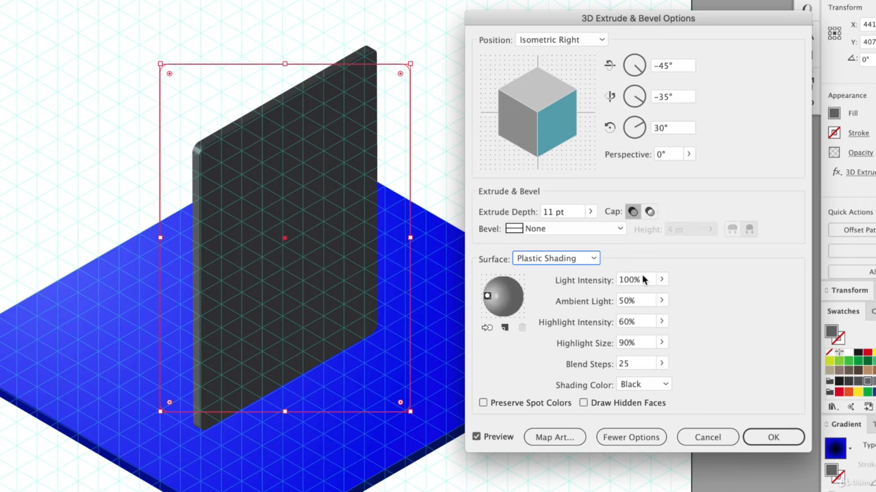
Step: Try an ambient light of 75% and a highlight intensity of 100% on the extruded panel
{"action": "left_click", "coordinate": [661, 303]}
{"action": "left_click", "coordinate": [648, 318]}
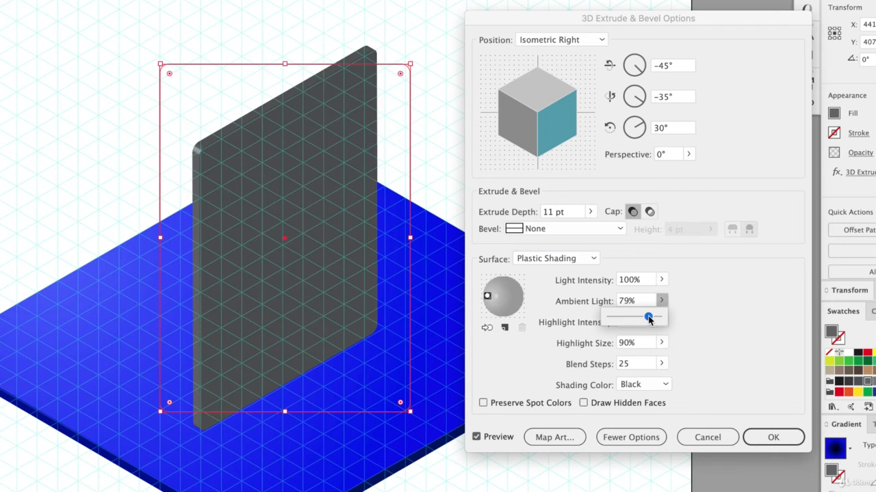
{"action": "left_click_drag", "start_coordinate": [648, 320], "coordinate": [646, 321]}
{"action": "left_click", "coordinate": [759, 284]}
{"action": "left_click", "coordinate": [660, 323]}
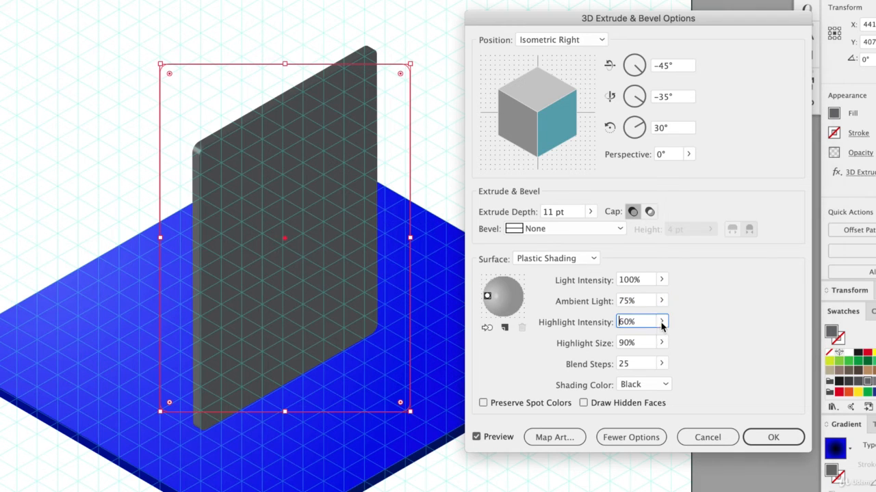
{"action": "left_click", "coordinate": [652, 341]}
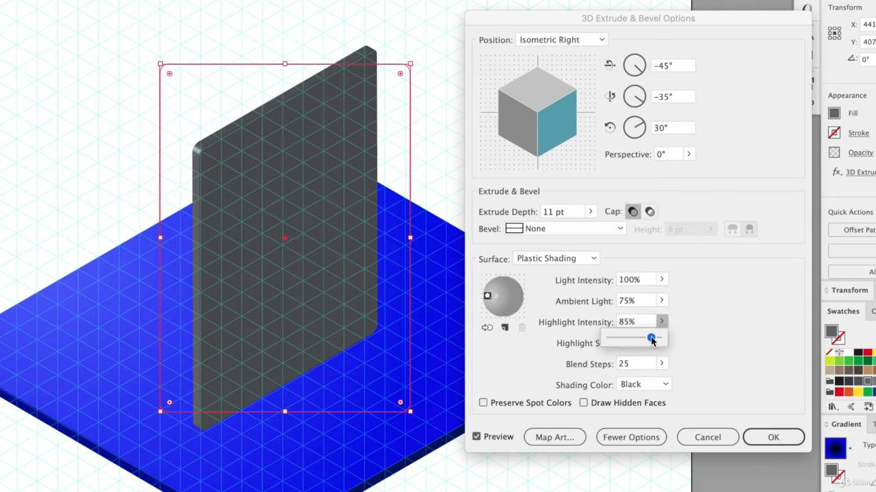
{"action": "left_click_drag", "start_coordinate": [651, 341], "coordinate": [660, 342]}
{"action": "left_click", "coordinate": [706, 319]}
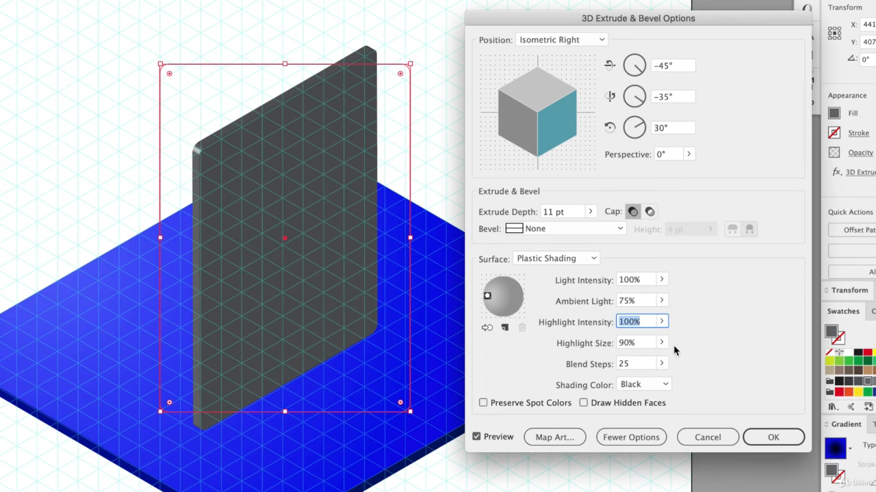
Step: Set the highlight size to 93%, the highlight intensity to 89% and the ambient light to 66%
{"action": "left_click", "coordinate": [660, 342]}
{"action": "left_click_drag", "start_coordinate": [631, 353], "coordinate": [664, 354]}
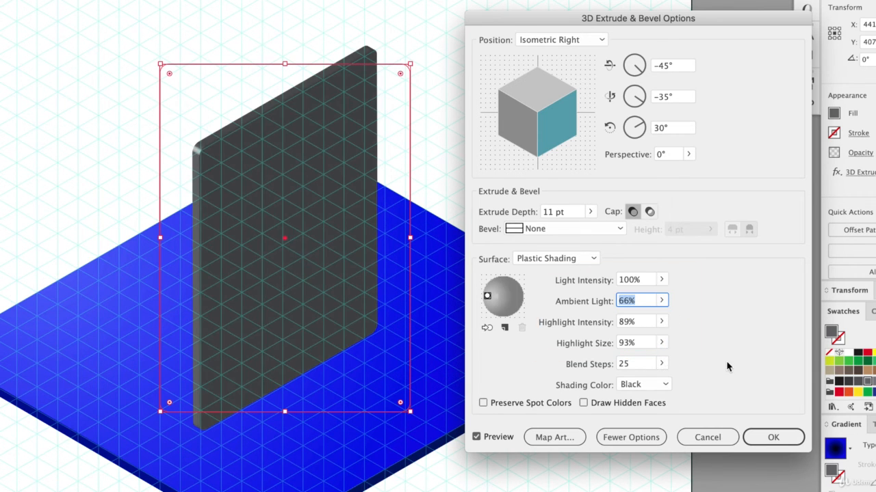
{"action": "left_click", "coordinate": [725, 336]}
Step: Try the light at the centre of the shading sphere, return it to the left edge and apply the extrusion
{"action": "mouse_move", "coordinate": [487, 296]}
{"action": "left_mouse_down"}
{"action": "mouse_move", "coordinate": [499, 287]}
{"action": "mouse_move", "coordinate": [500, 294]}
{"action": "mouse_move", "coordinate": [486, 290]}
{"action": "mouse_move", "coordinate": [503, 296]}
{"action": "left_mouse_up"}
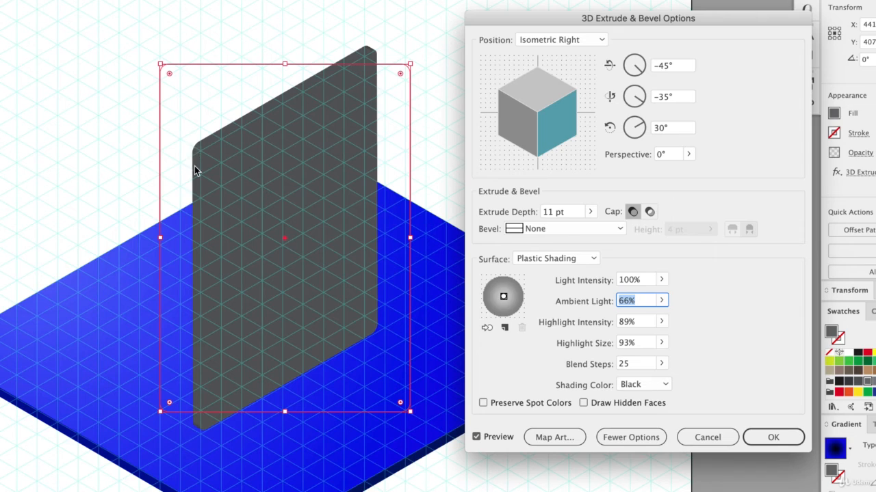
{"action": "left_click", "coordinate": [773, 438]}
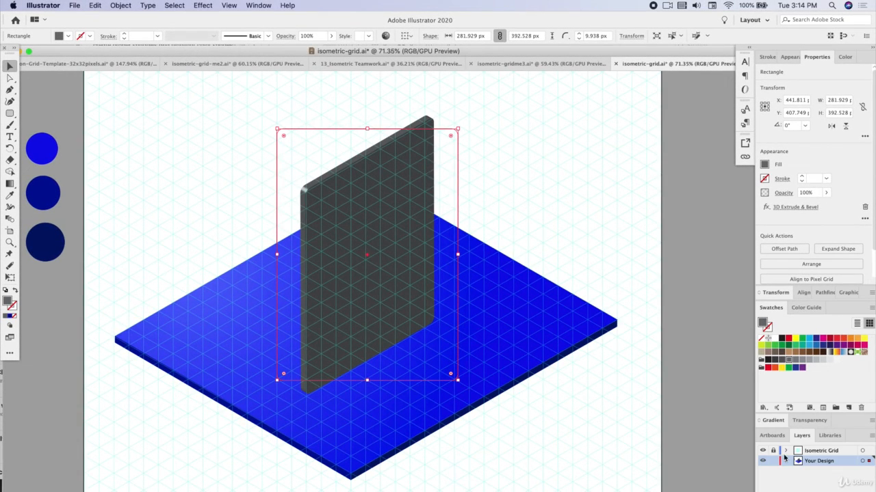
Step: Hide the Isometric Grid layer and deselect the panel to view the artwork without the grid
{"action": "left_click", "coordinate": [763, 451]}
{"action": "left_click", "coordinate": [527, 168]}
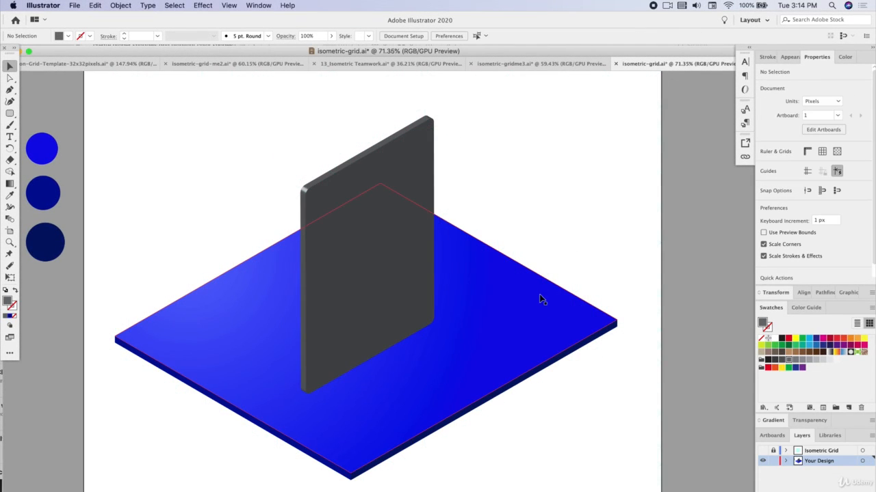
Step: Round the panel's corners to about 38 px, and reduce the radius to about 12.18 px
{"action": "left_click", "coordinate": [400, 317]}
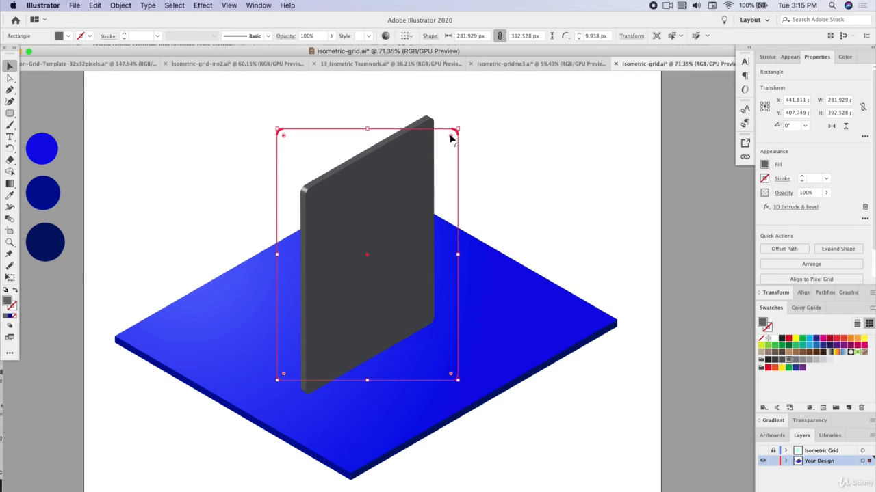
{"action": "left_click", "coordinate": [10, 77]}
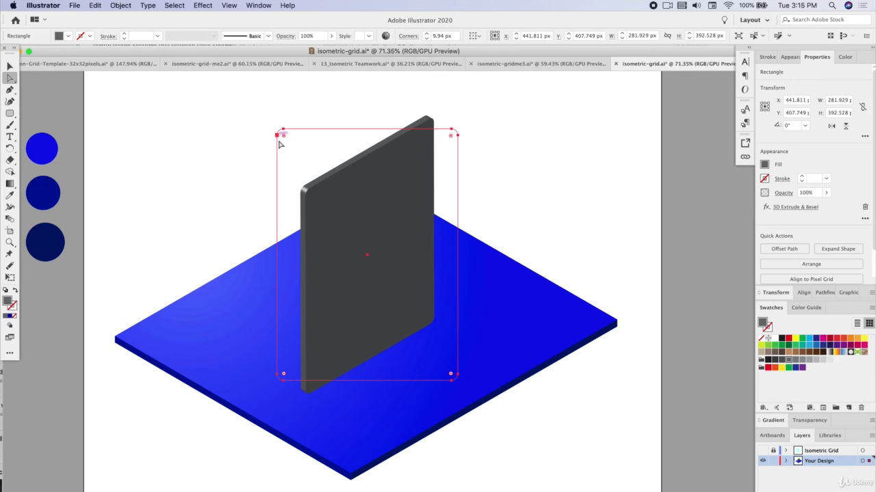
{"action": "left_click_drag", "start_coordinate": [284, 138], "coordinate": [304, 155]}
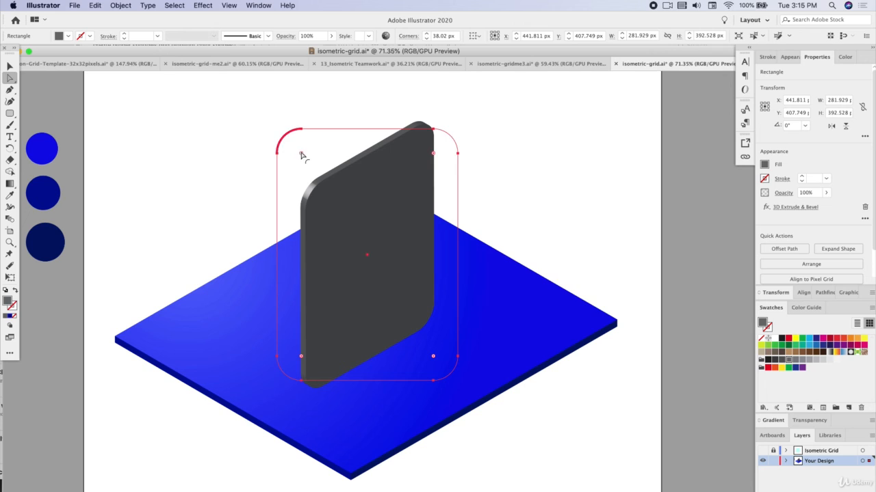
{"action": "mouse_move", "coordinate": [300, 147]}
{"action": "left_mouse_down"}
{"action": "mouse_move", "coordinate": [279, 133]}
{"action": "mouse_move", "coordinate": [286, 140]}
{"action": "left_mouse_up"}
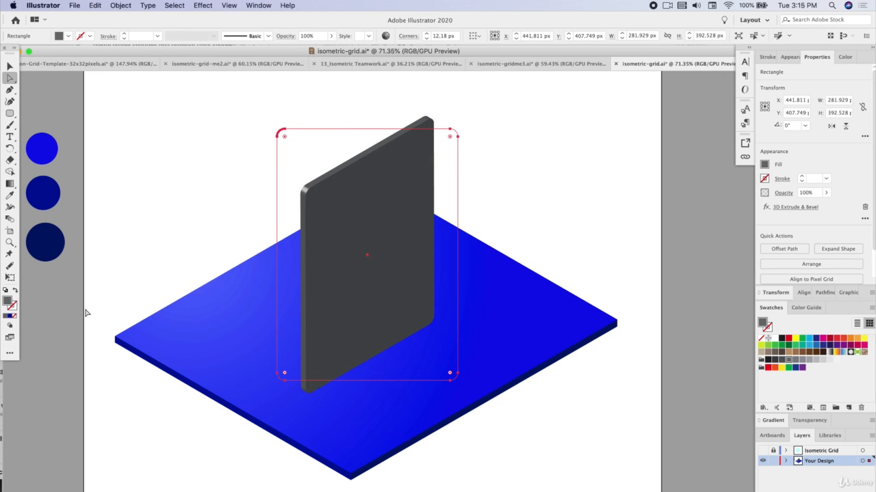
Step: Recolour the panel with a lighter gray swatch, two shades up, and deselect it
{"action": "left_click", "coordinate": [795, 360]}
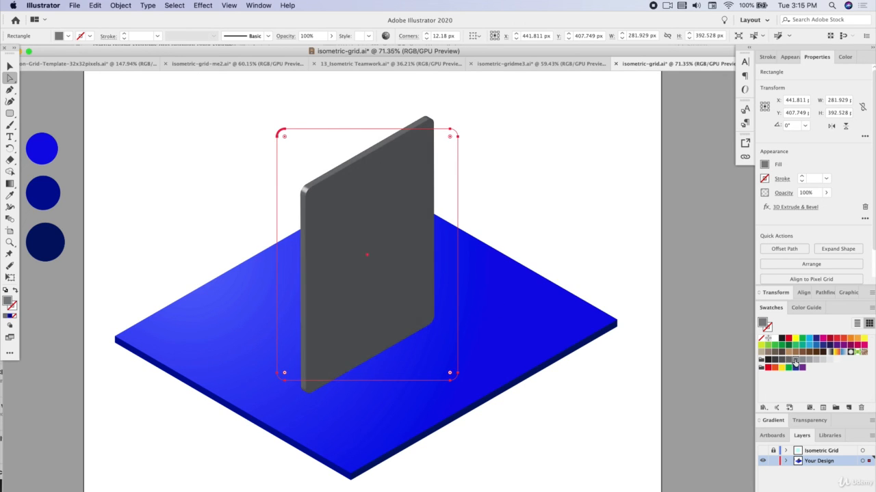
{"action": "left_click", "coordinate": [802, 360]}
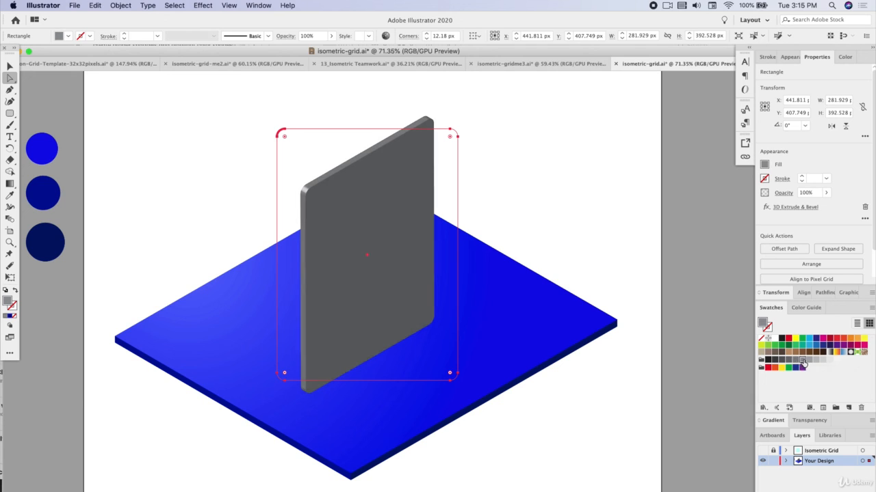
{"action": "key", "text": "v"}
{"action": "key", "text": "super+shift+a"}
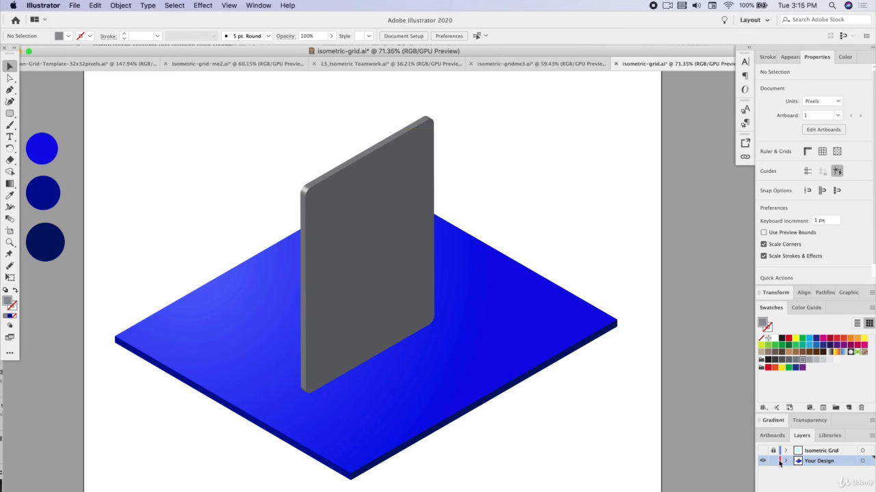
Step: Show the Isometric Grid layer and shift the panel along the grid to about X 461.1 px, Y 371.3 px
{"action": "left_click", "coordinate": [764, 451]}
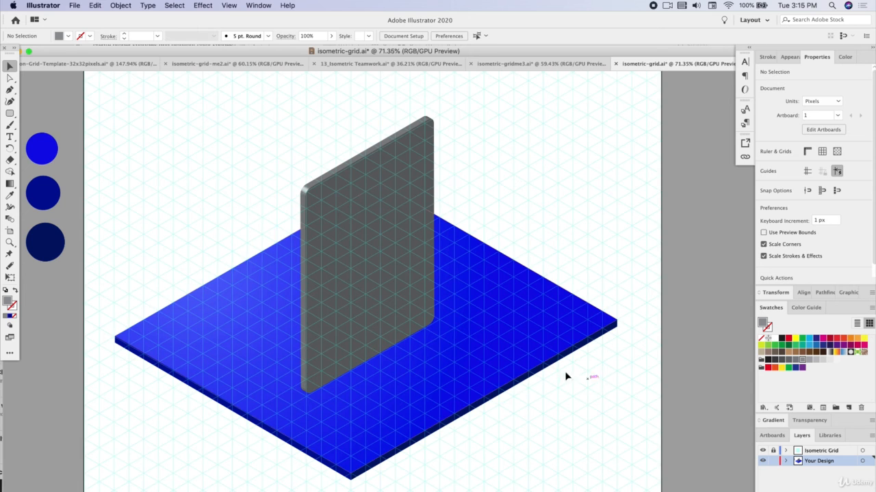
{"action": "left_click", "coordinate": [365, 316]}
{"action": "left_click_drag", "start_coordinate": [365, 316], "coordinate": [371, 312]}
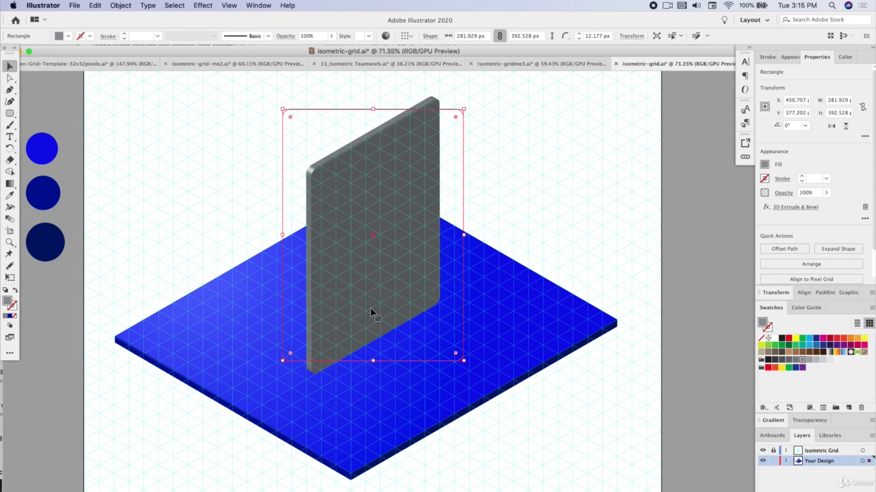
{"action": "scroll", "coordinate": [338, 373], "scroll_direction": "up", "scroll_amount": 3}
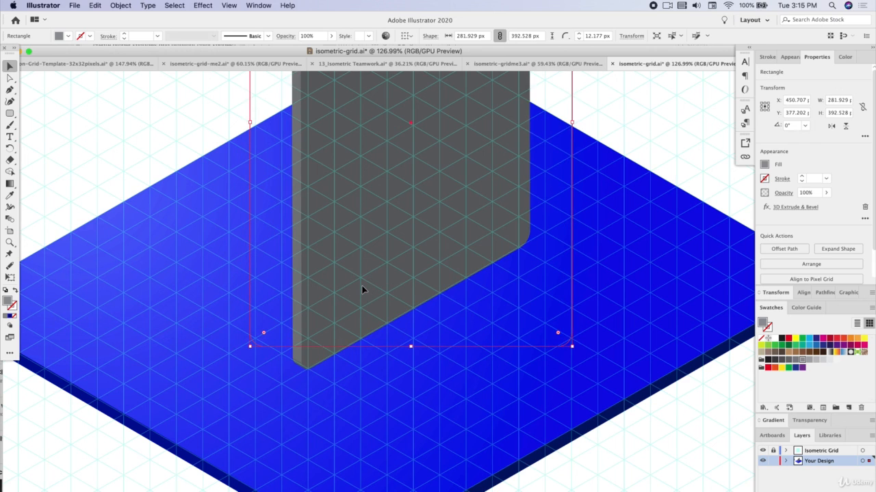
{"action": "key", "text": "Right"}
{"action": "key", "text": "Up"}
{"action": "key", "text": "Up"}
{"action": "key", "text": "Left"}
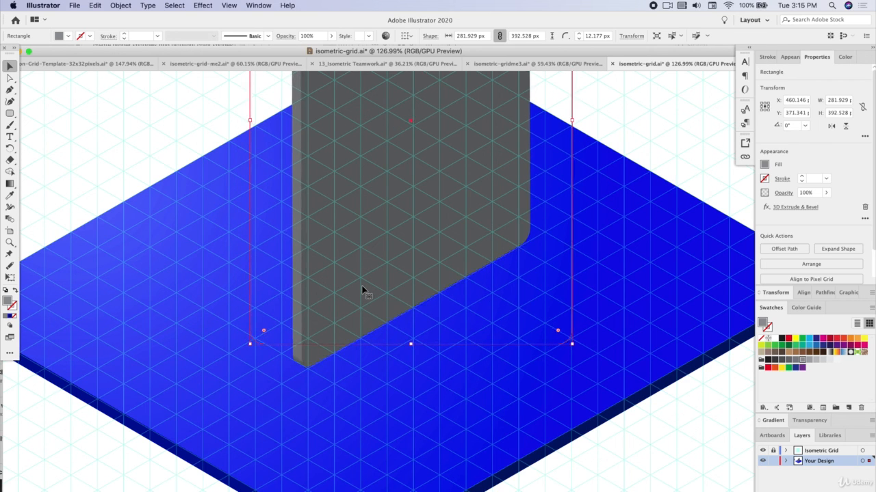
{"action": "key", "text": "Right"}
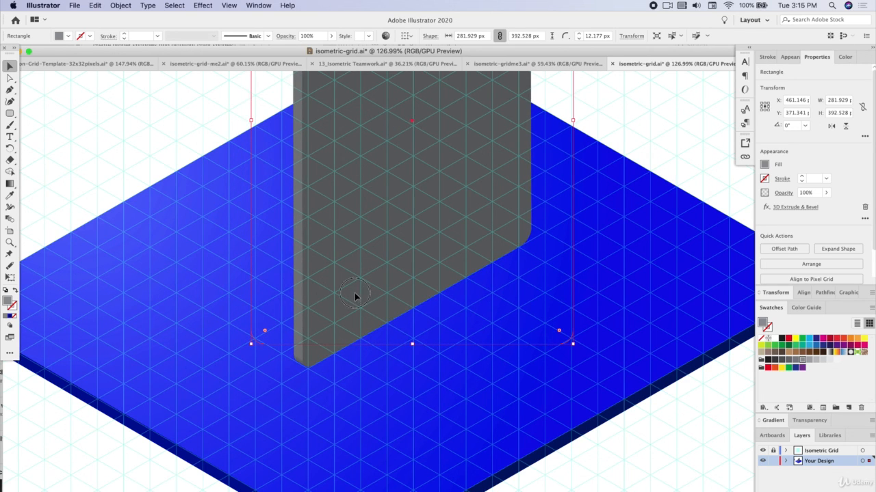
Step: Move the panel farther back on the platform to about X 414.7 px, Y 345.5 px, aligning its base with the grid lines
{"action": "left_click_drag", "start_coordinate": [355, 293], "coordinate": [325, 283]}
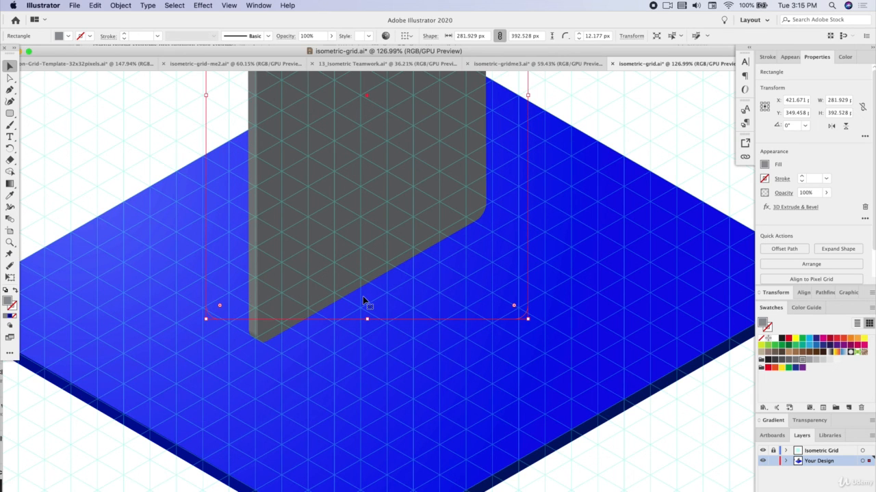
{"action": "key", "text": "Left"}
{"action": "key", "text": "Left"}
{"action": "key", "text": "Up"}
{"action": "key", "text": "Up"}
{"action": "key", "text": "Left"}
{"action": "key", "text": "Left"}
{"action": "key", "text": "Left"}
{"action": "key", "text": "Up"}
{"action": "key", "text": "Up"}
{"action": "key", "text": "Up"}
{"action": "key", "text": "Left"}
{"action": "key", "text": "Left"}
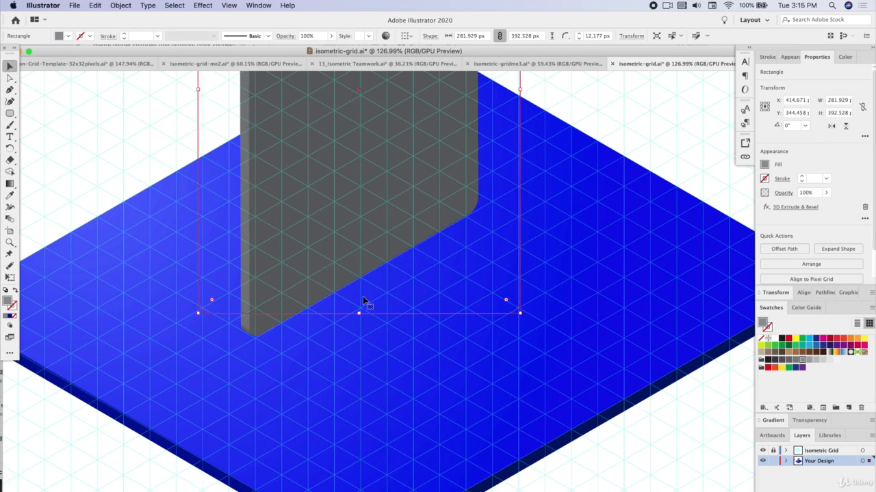
{"action": "key", "text": "Down"}
{"action": "left_click", "coordinate": [468, 349]}
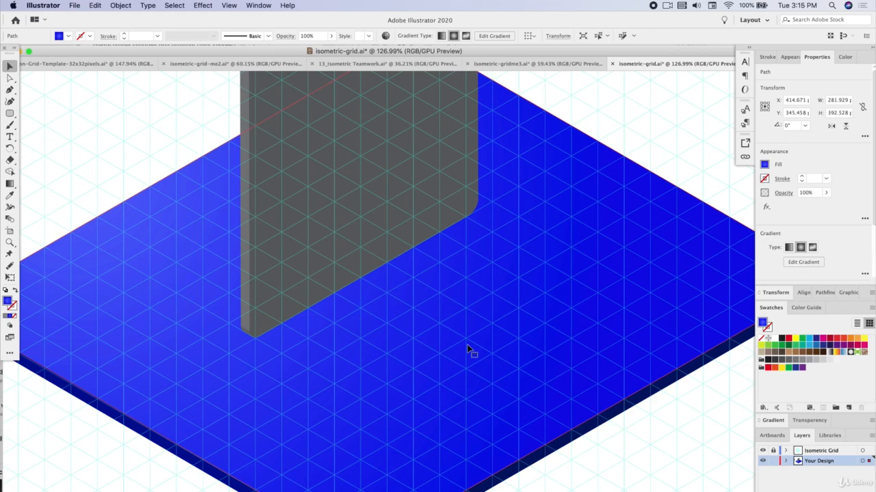
{"action": "key", "text": "super+0"}
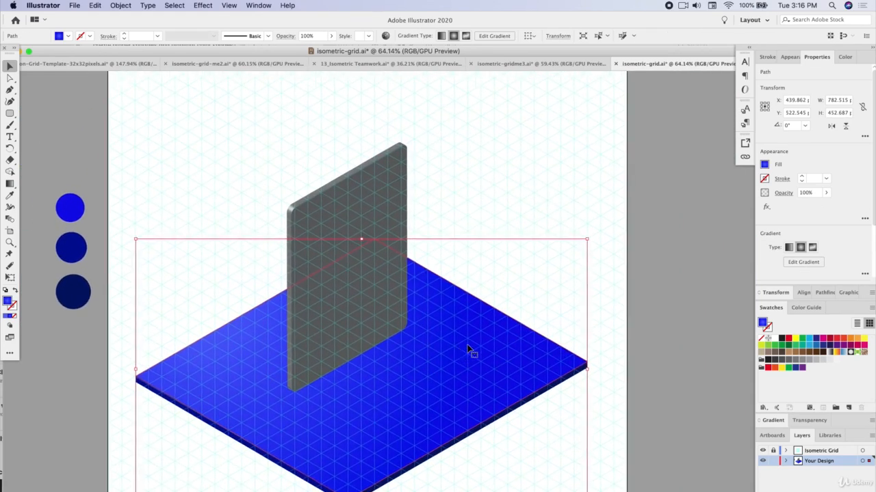